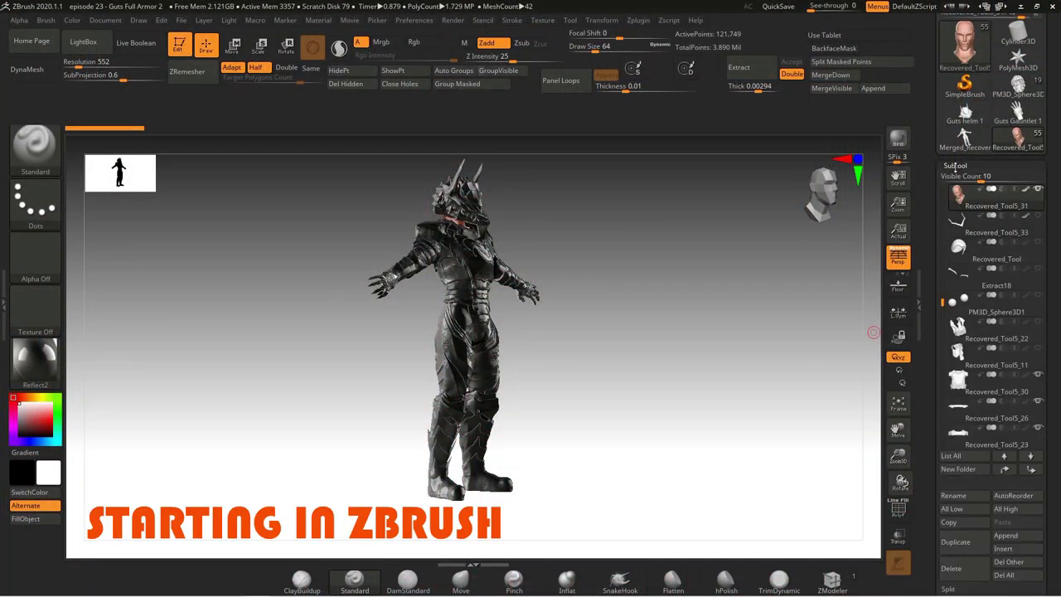
- Merge all visible subtools of the armored figure into one tool and switch to the merged tool
drag(1049, 386, 1049, 286)
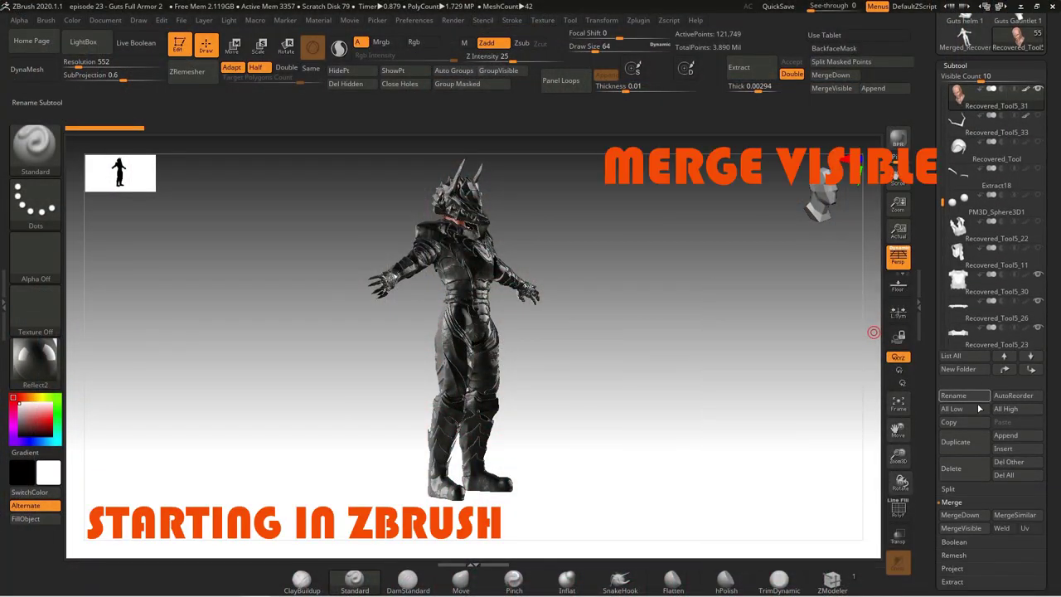
click(960, 528)
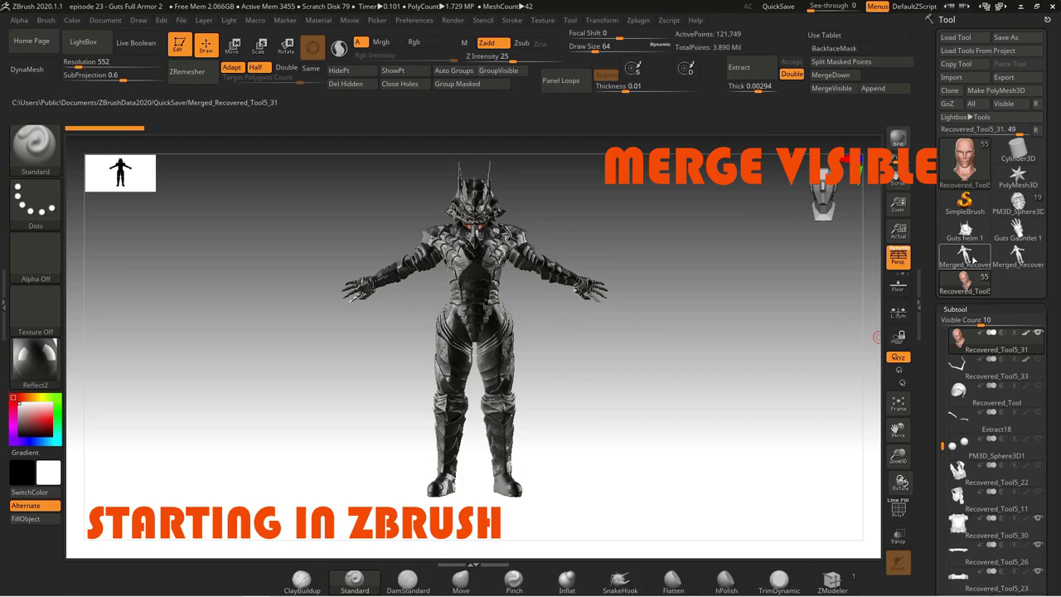
click(966, 257)
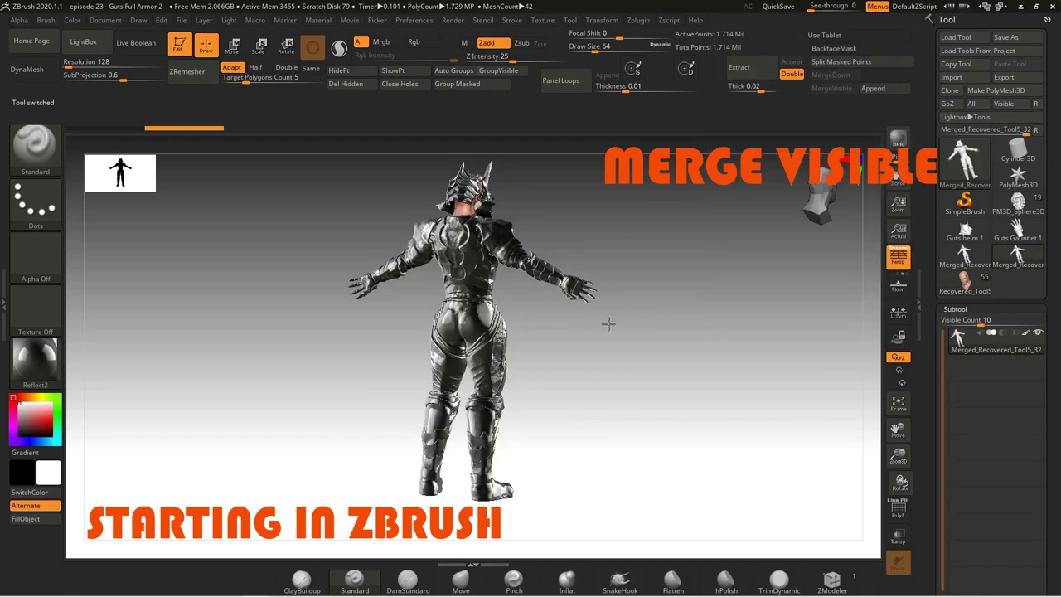
- Display the polygroup wireframe on the merged armor and split its parts into separate polygroups with Auto Groups
click(898, 509)
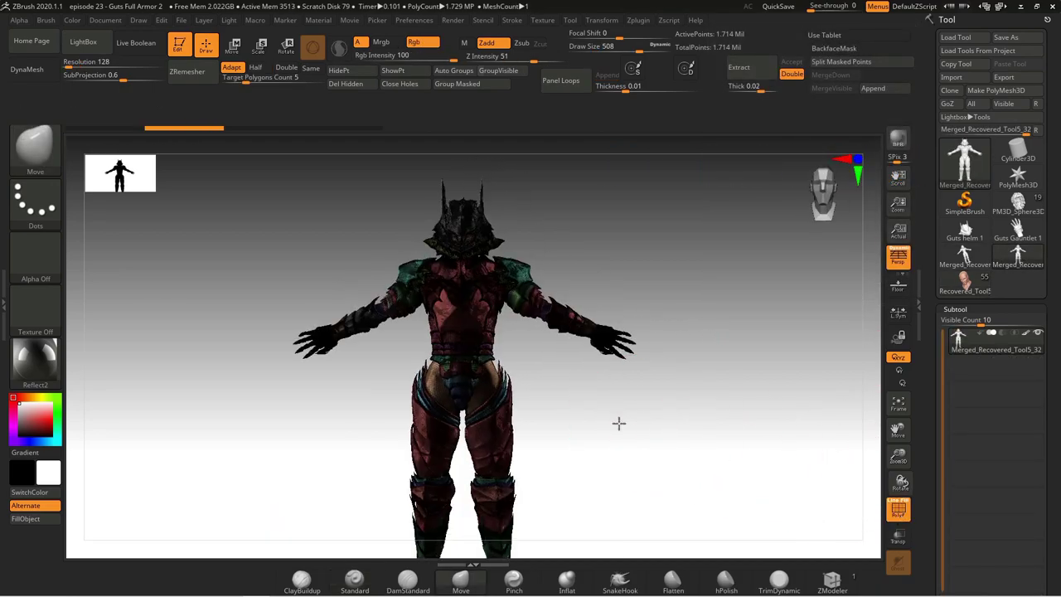
drag(619, 423, 421, 413)
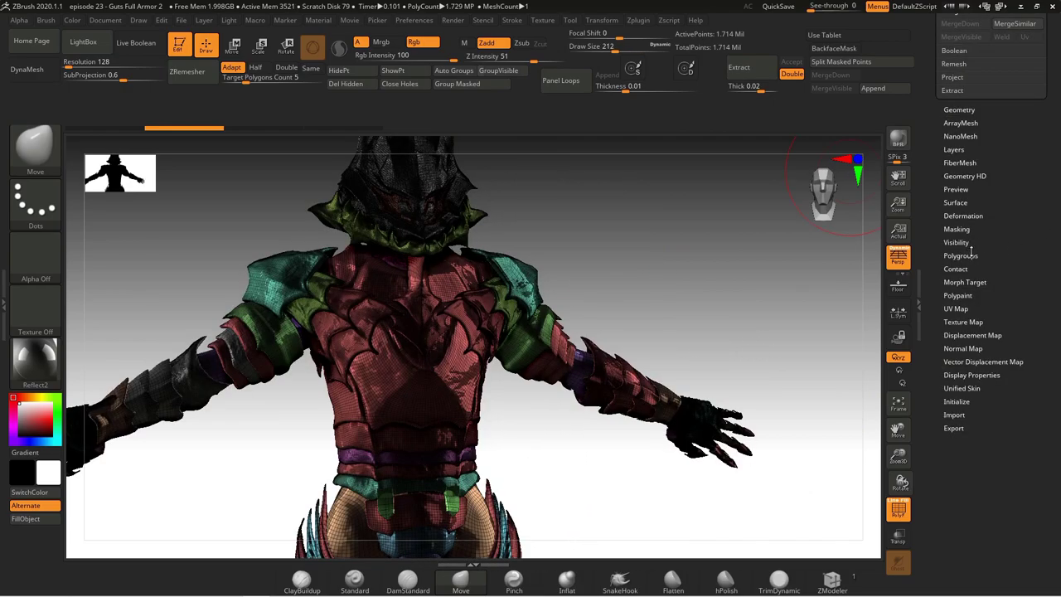
click(961, 255)
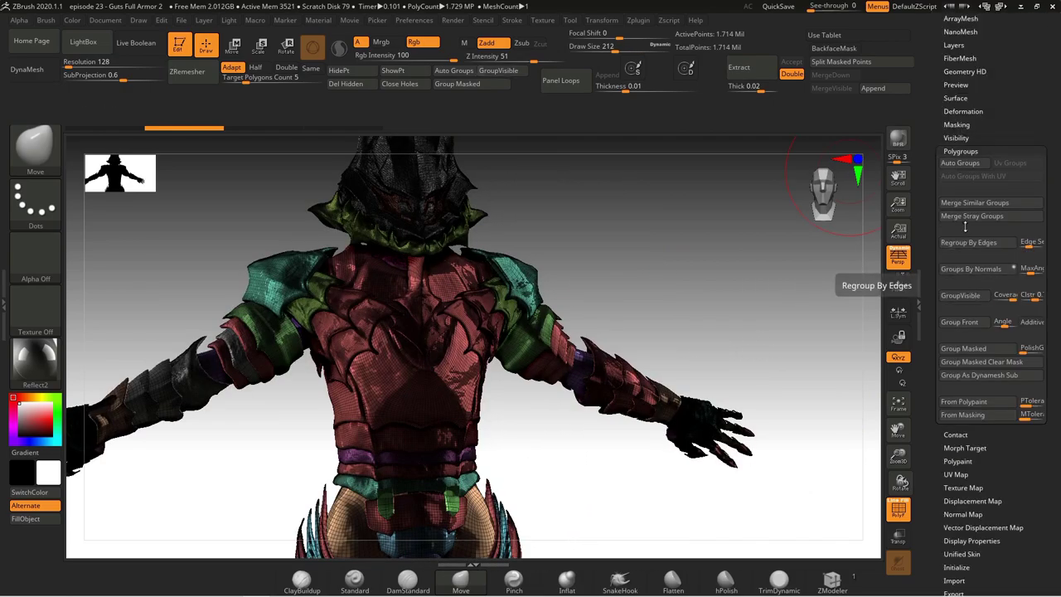
click(960, 163)
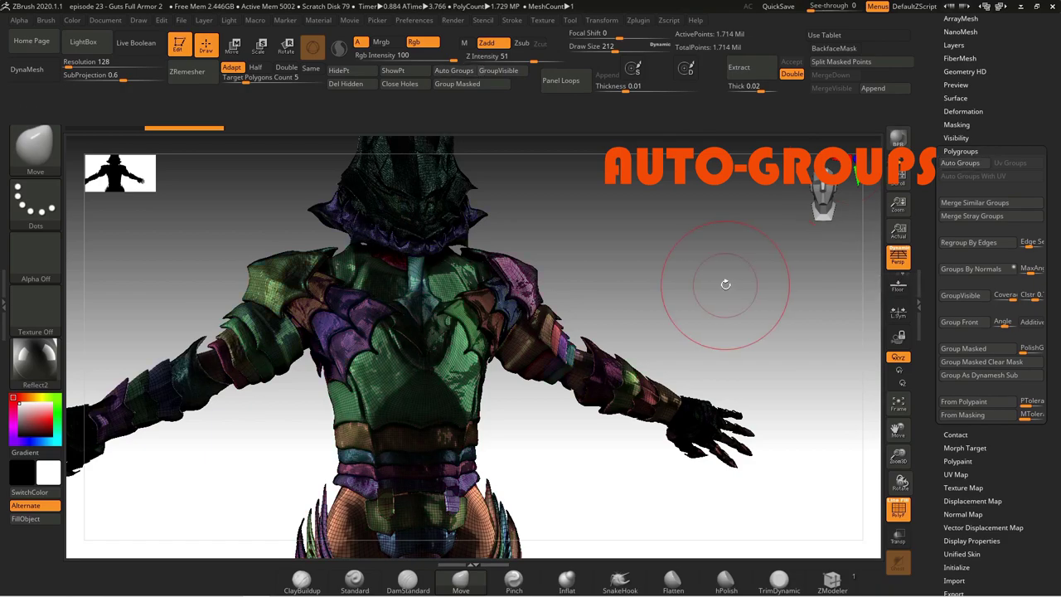
mouse_move(740, 284)
mouse_down()
mouse_move(708, 278)
mouse_move(753, 280)
mouse_up()
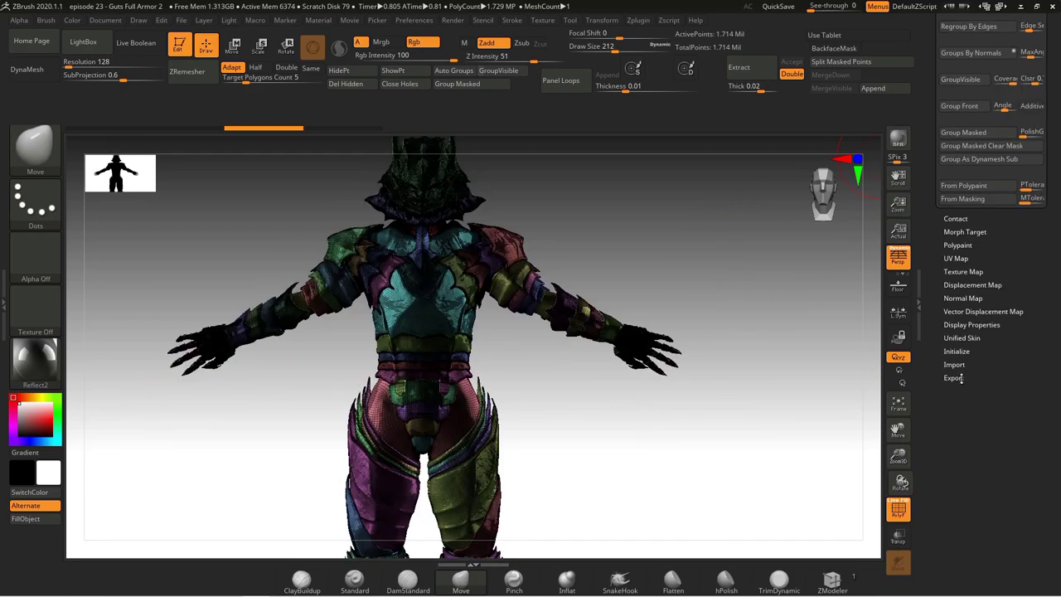
- Check that sub groups are included in the export options and start exporting the merged mesh in OBJ format
click(953, 379)
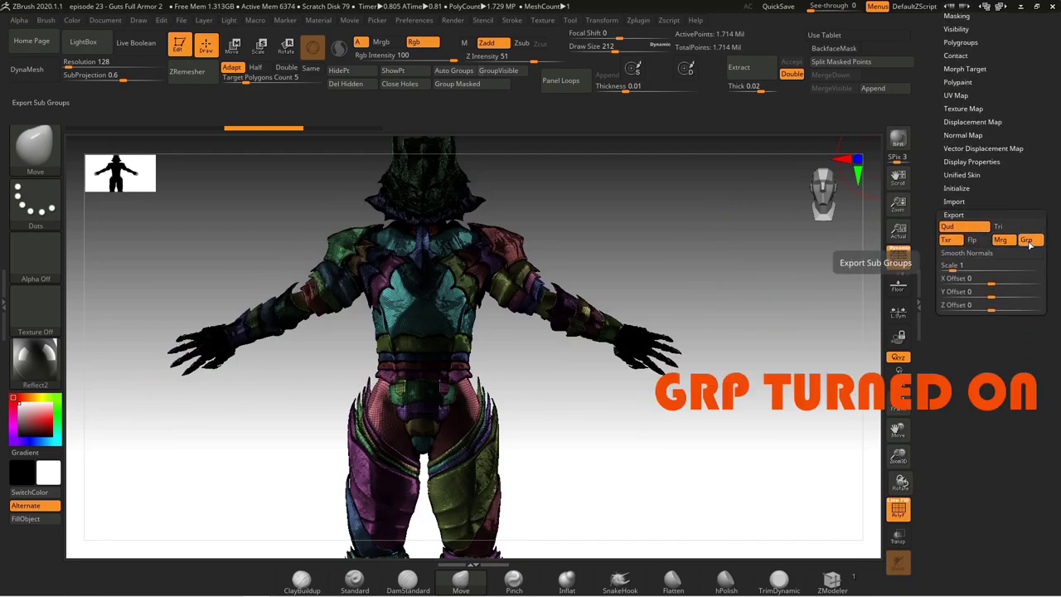
scroll(1011, 207, up, 10)
click(1002, 77)
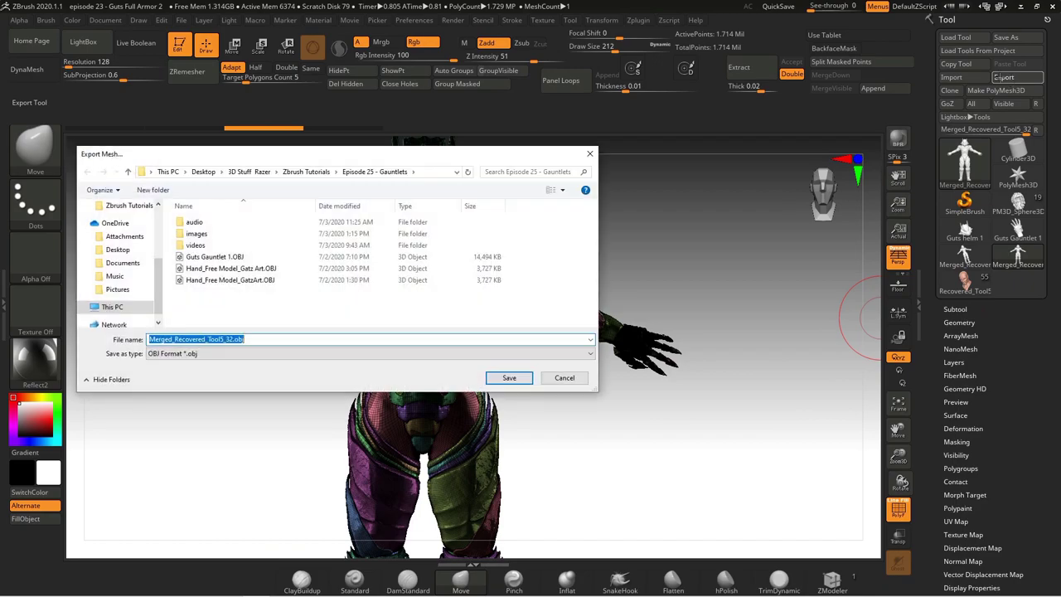
drag(356, 161, 404, 110)
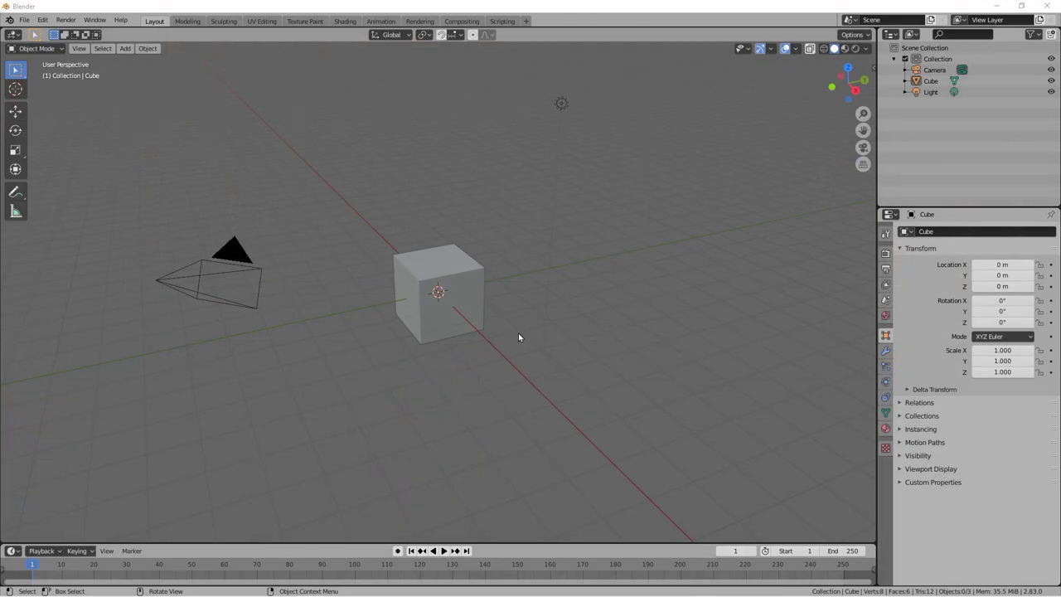
- Switch to Blender and import the Wavefront OBJ of the armor, guts for substance 1
click(24, 20)
mouse_move(47, 168)
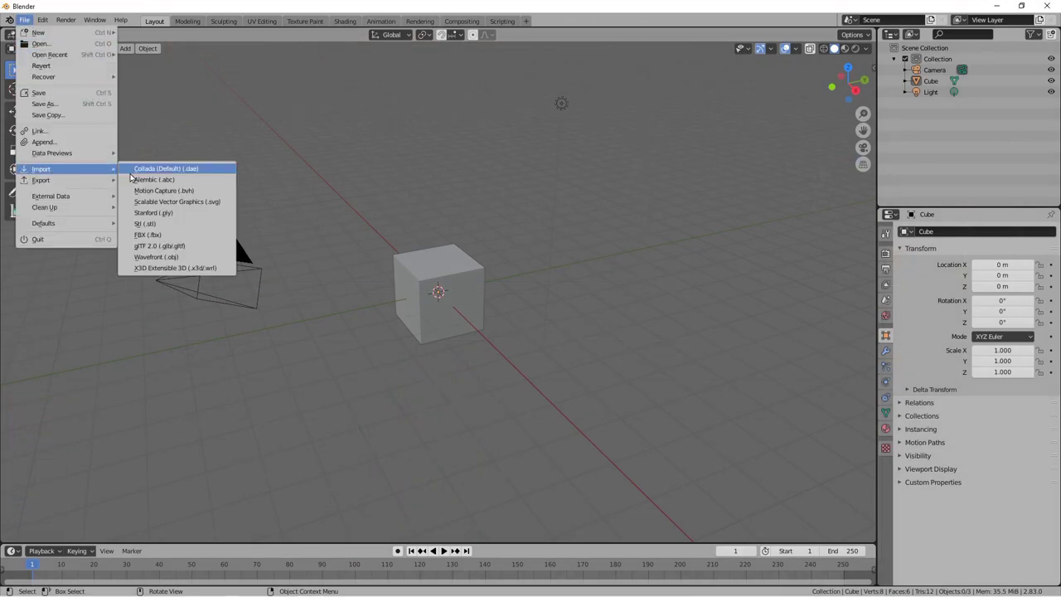
click(196, 260)
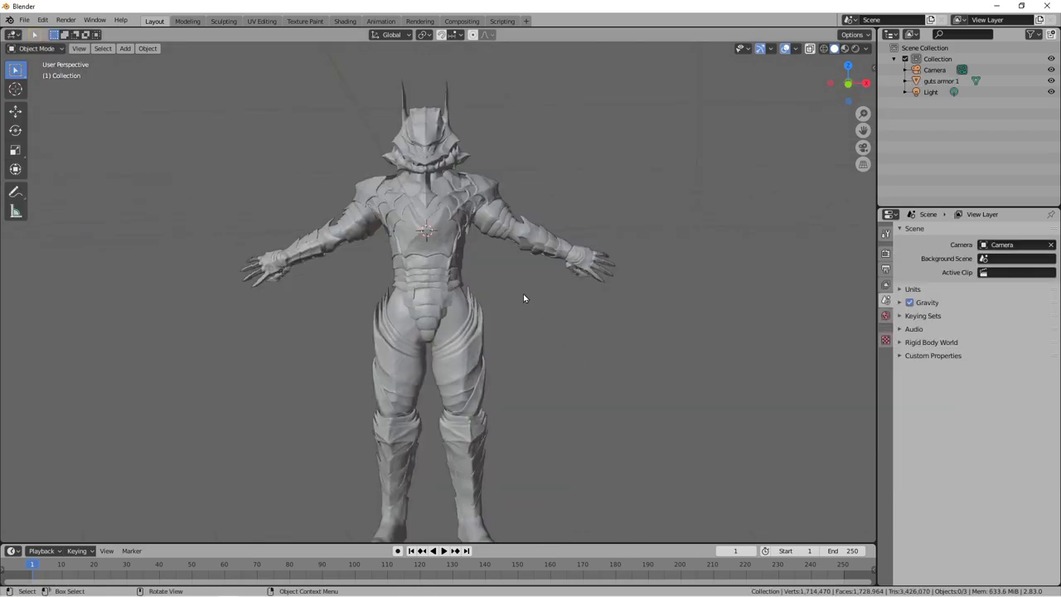
click(454, 226)
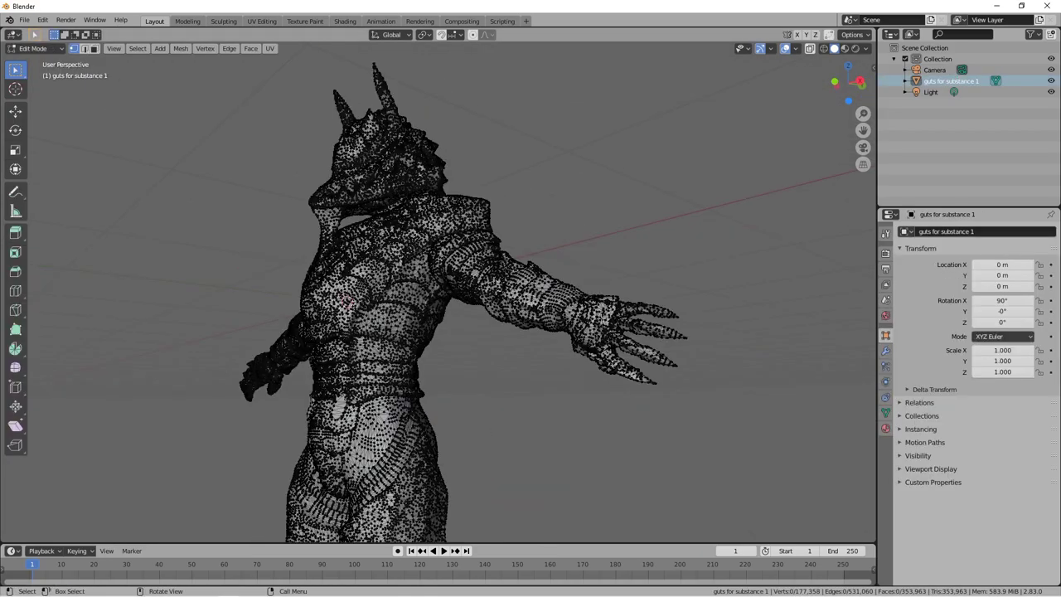
- Select several linked polygroup pieces of the armor in Edit Mode, including the arm bands, chest plates and neck guard
key(l)
key(l)
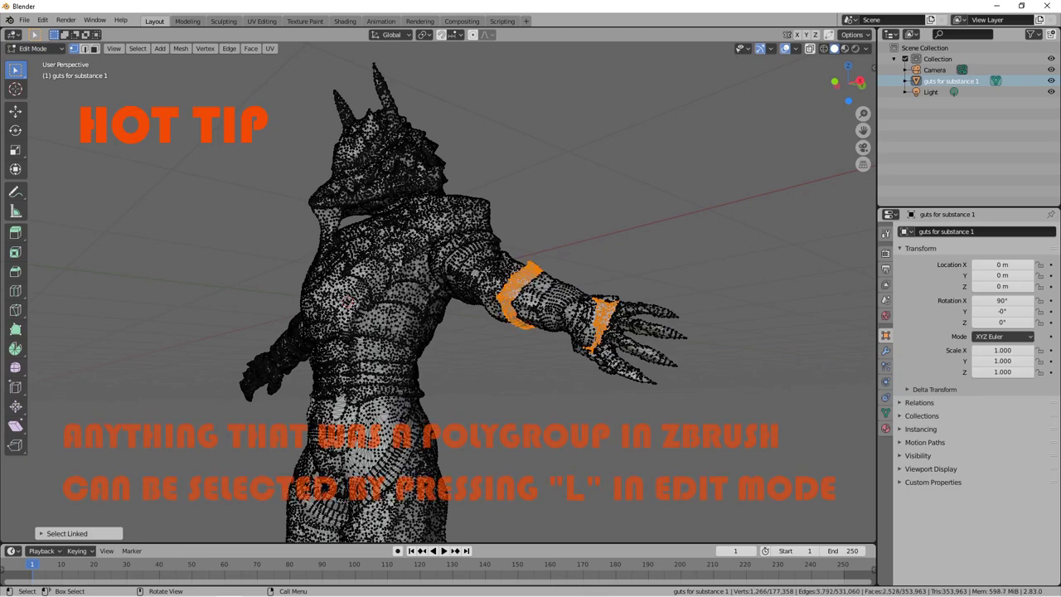
key(l)
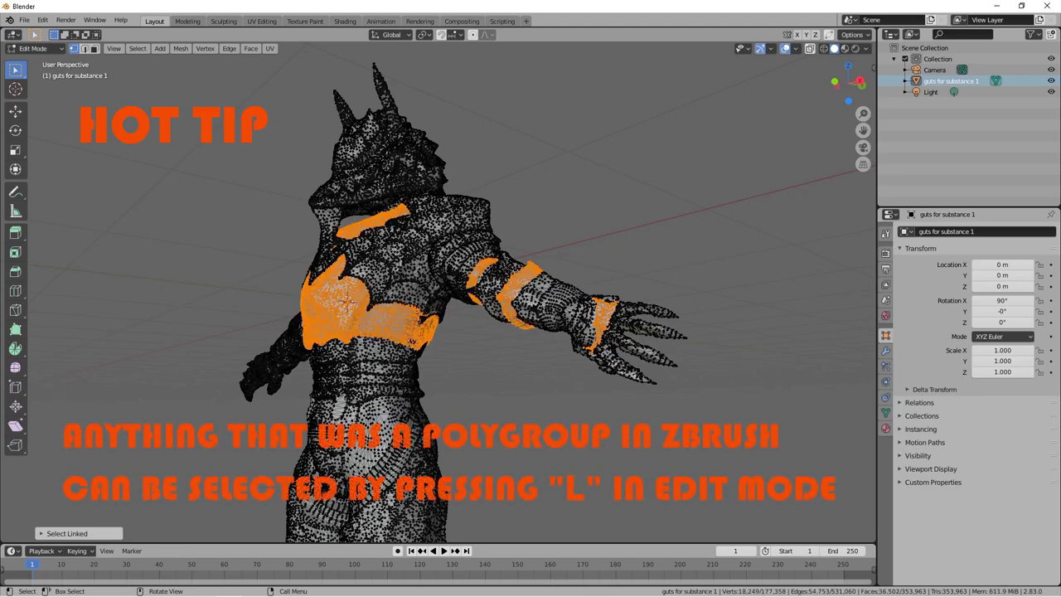
key(l)
key(l)
key(l)
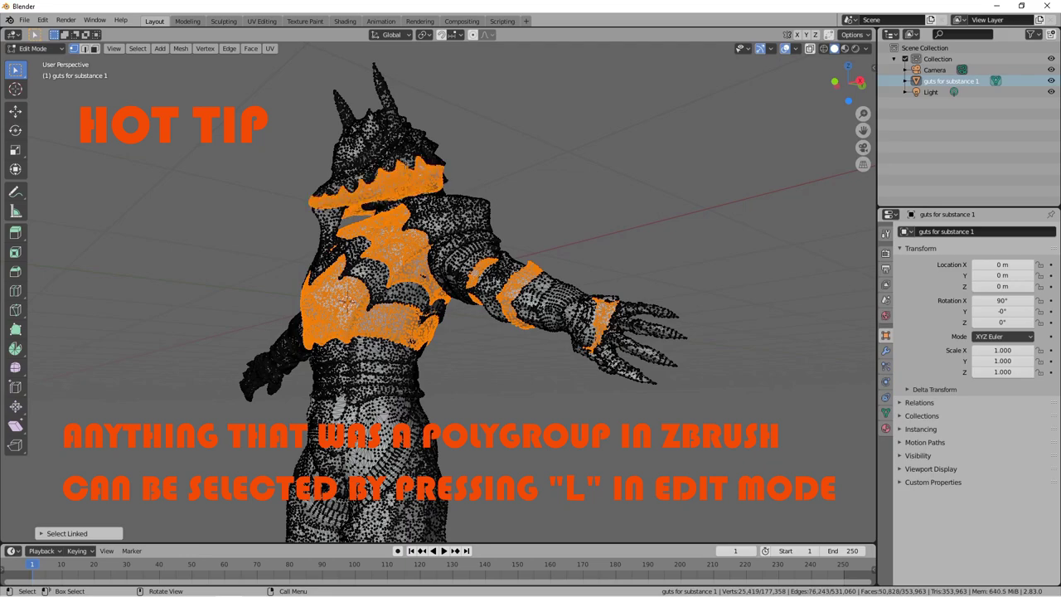
middle_drag(517, 199, 603, 210)
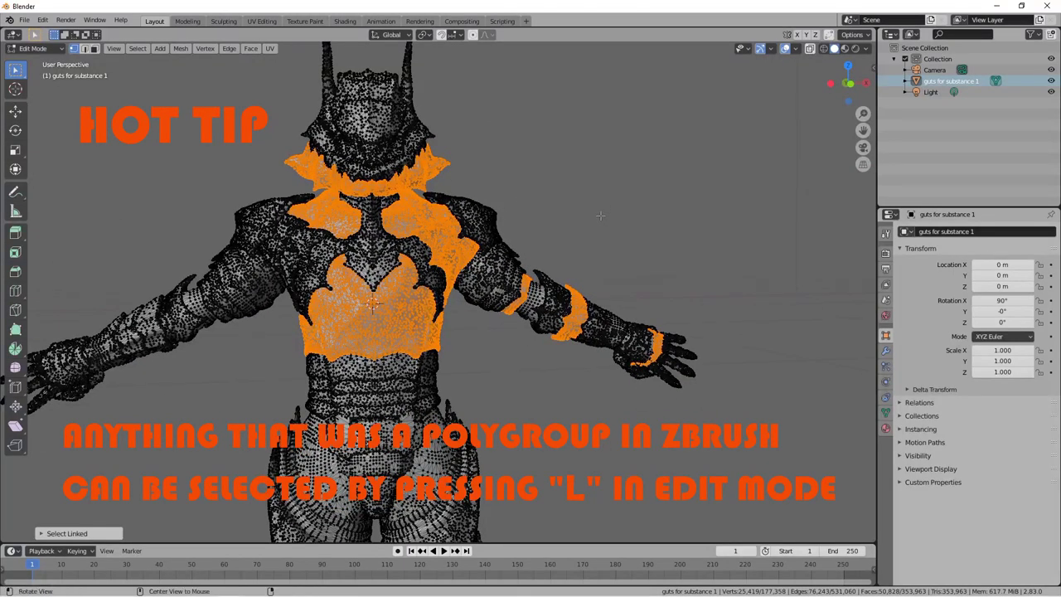
- Unwrap the whole armor mesh with Smart UV Project, using an island margin of 0.30
key(alt+a)
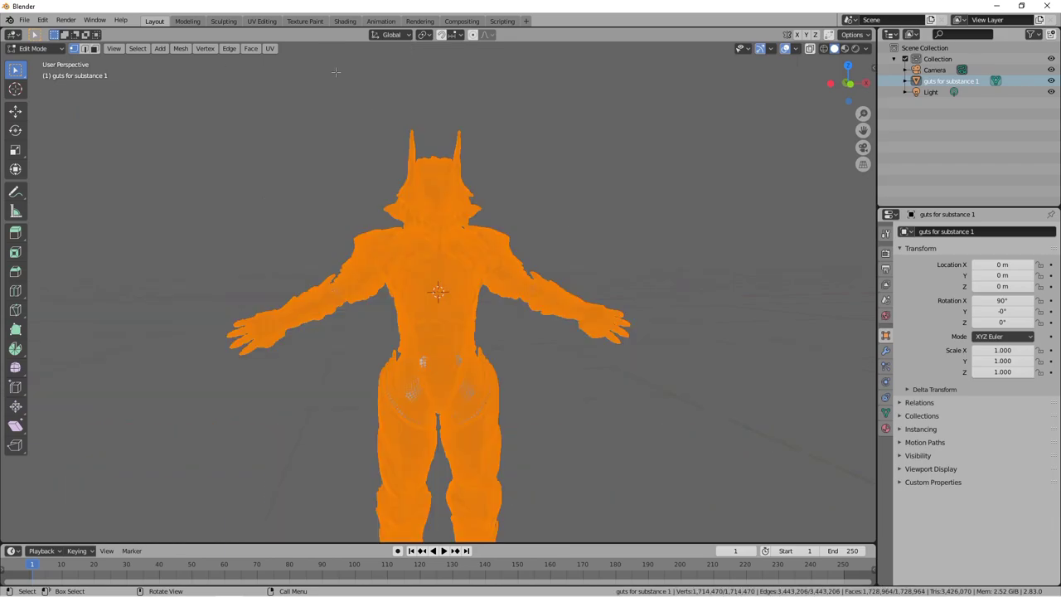
click(269, 48)
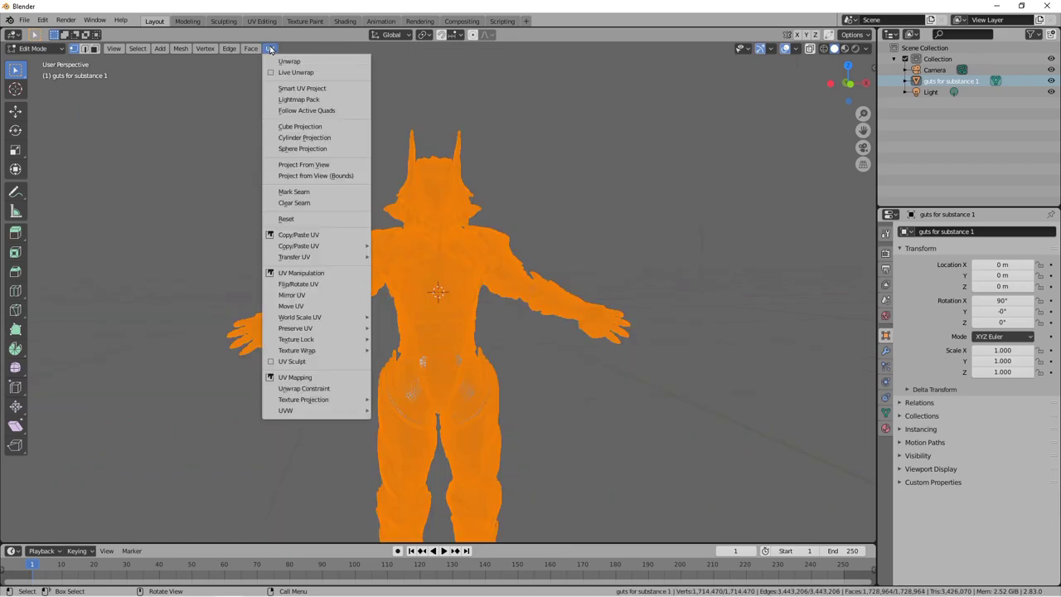
click(329, 92)
click(335, 124)
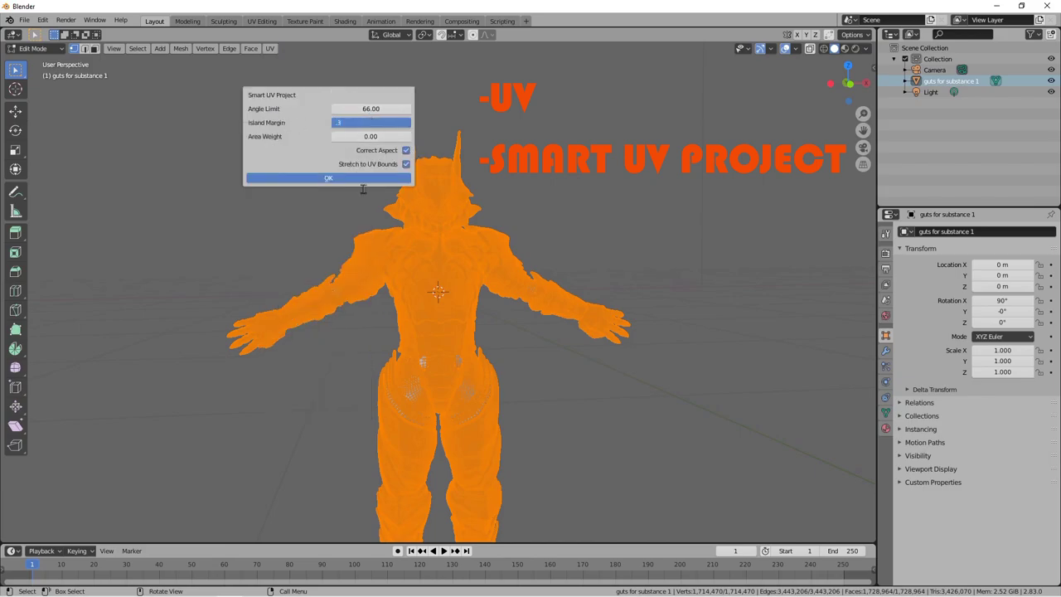
key(Return)
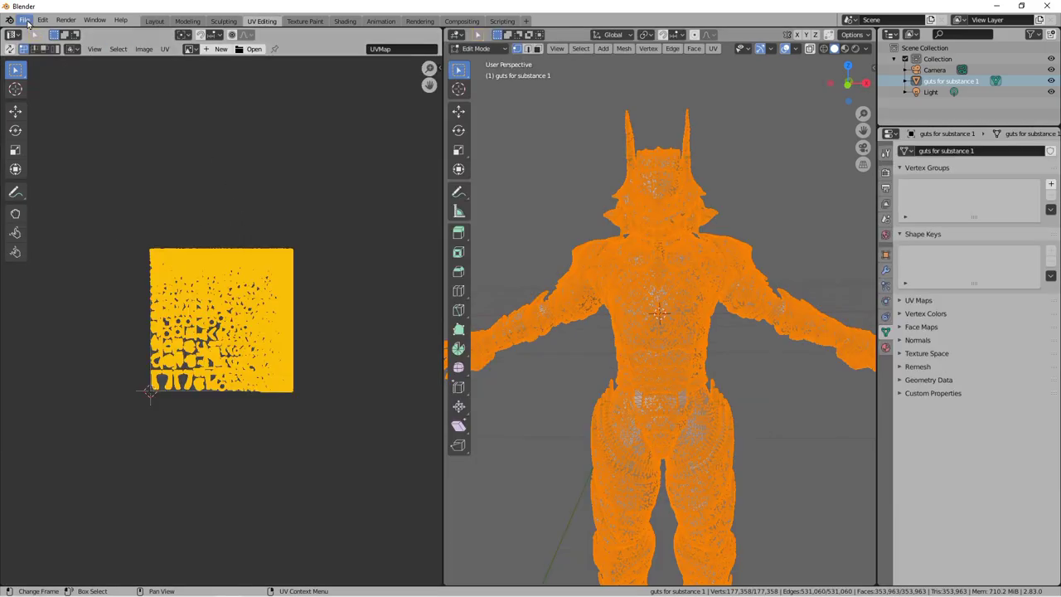
- Export the unwrapped armor mesh as a Wavefront OBJ file
click(25, 20)
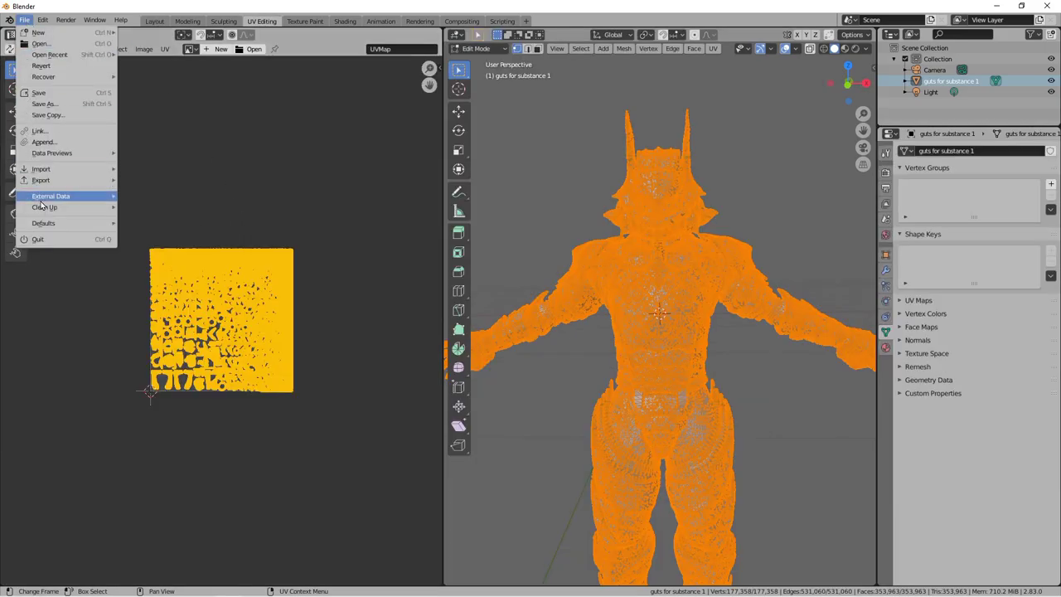
mouse_move(58, 174)
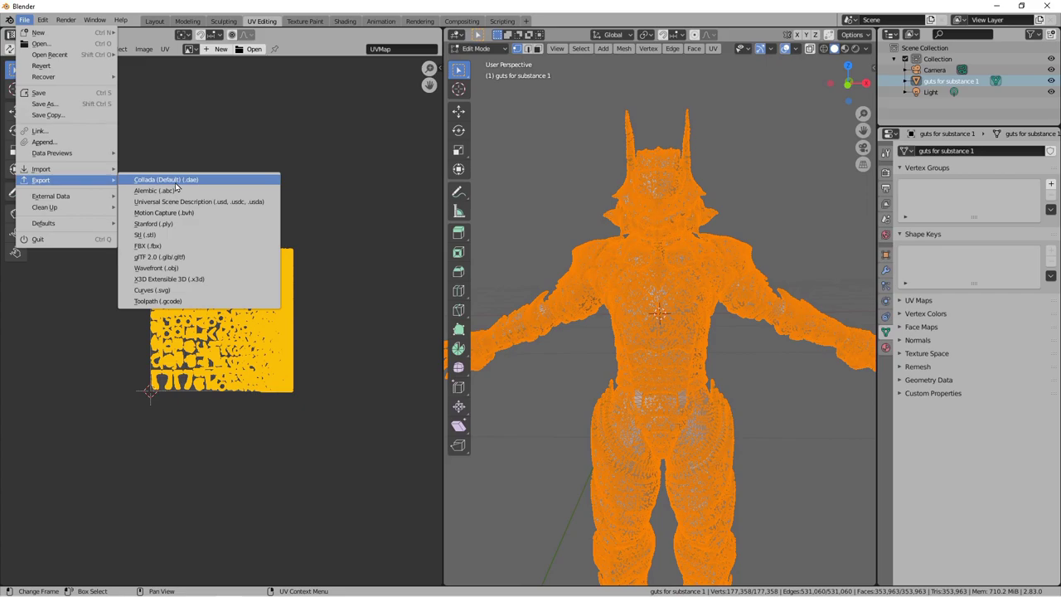
click(158, 273)
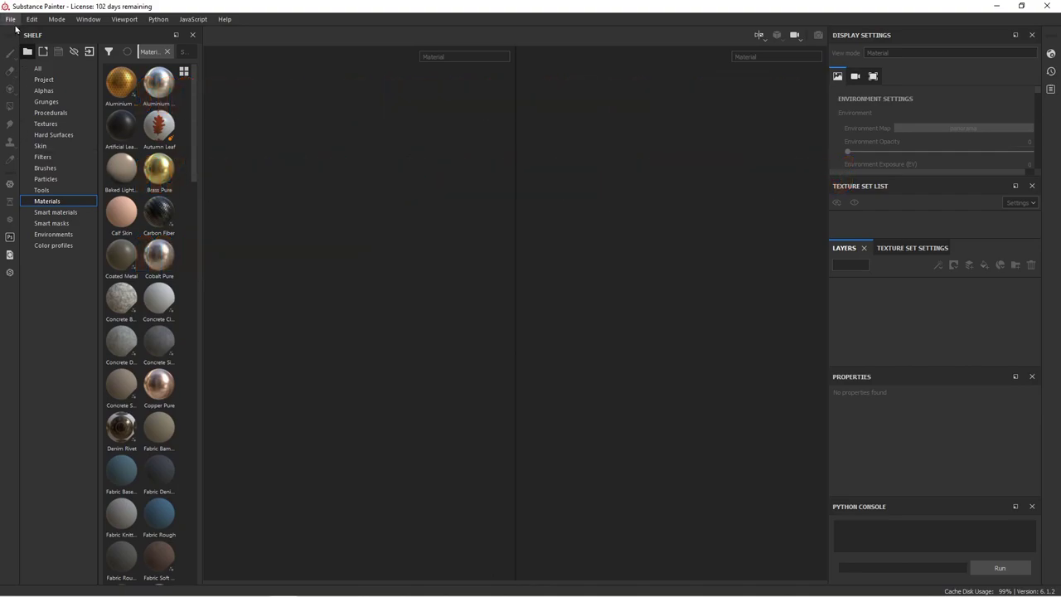
- Switch to Substance Painter, start a new project and load Guts armor for Substance 1.obj as its mesh
click(11, 19)
click(10, 19)
click(11, 19)
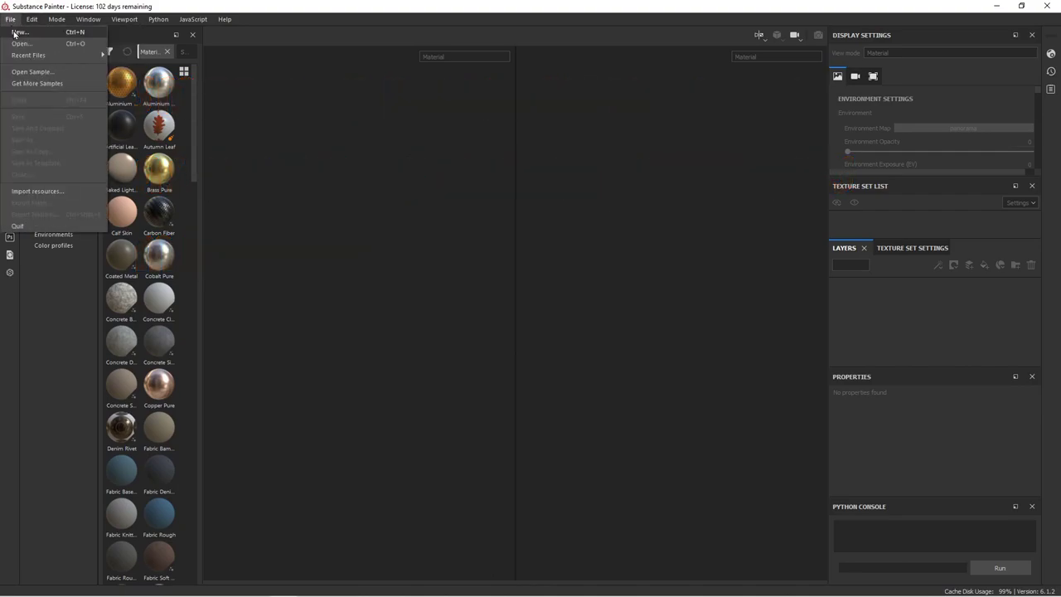
click(16, 32)
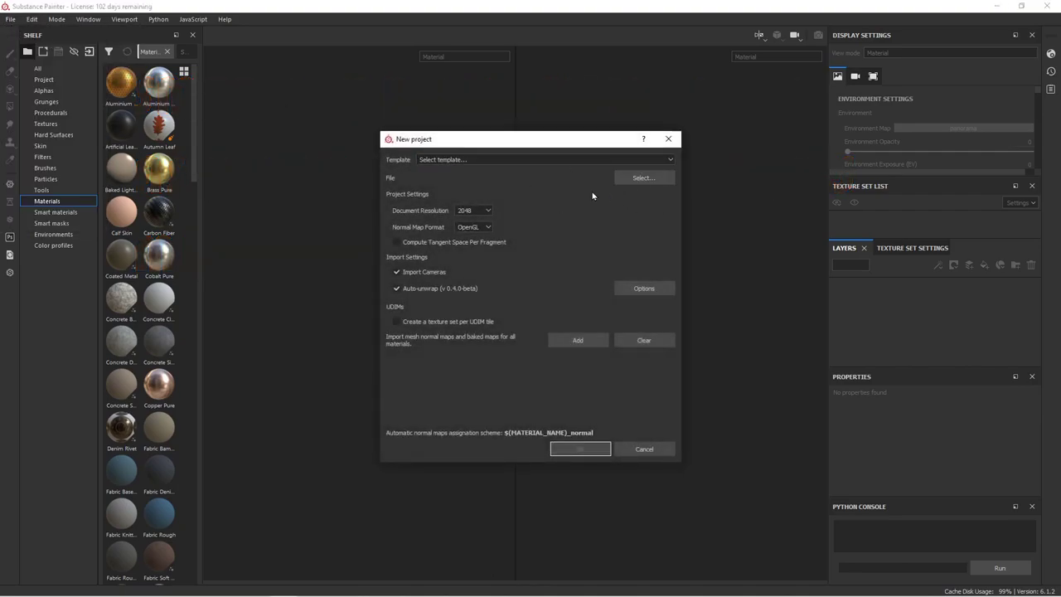
click(646, 178)
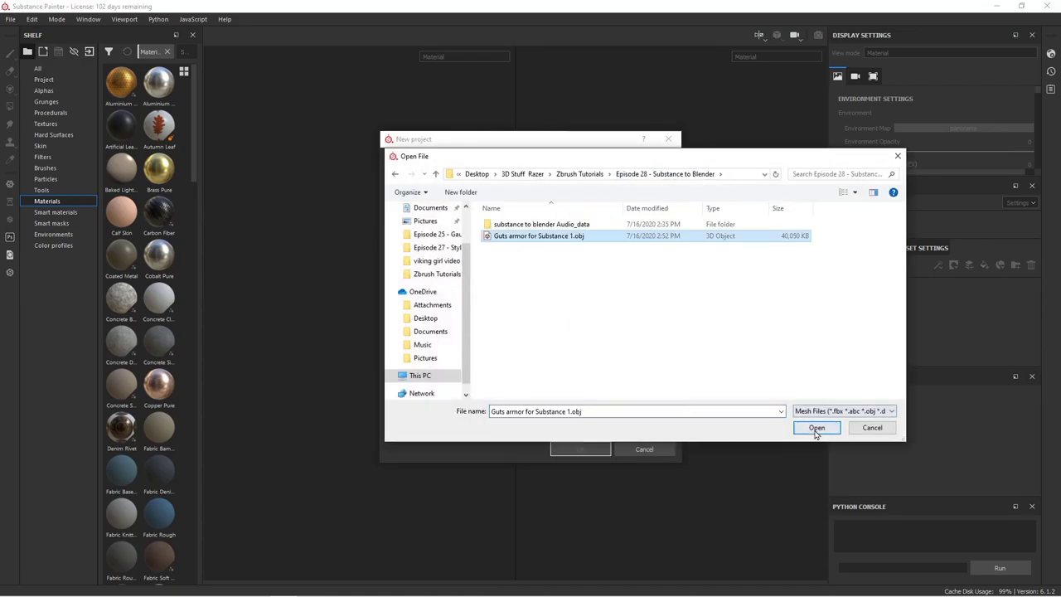
click(816, 427)
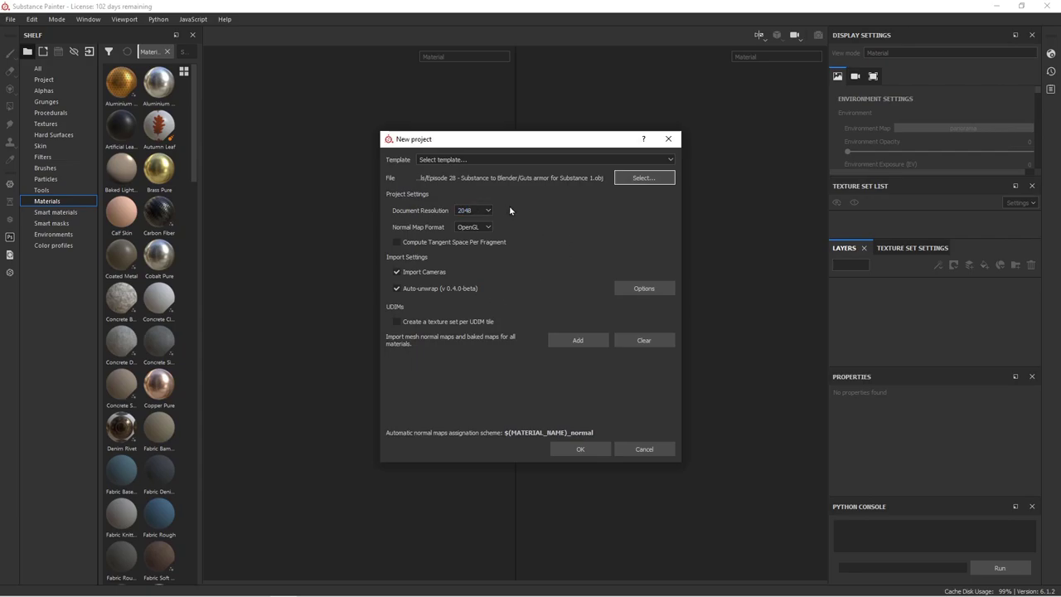
- Choose a document resolution of 2048 and the normal map format, and create the new project
click(479, 213)
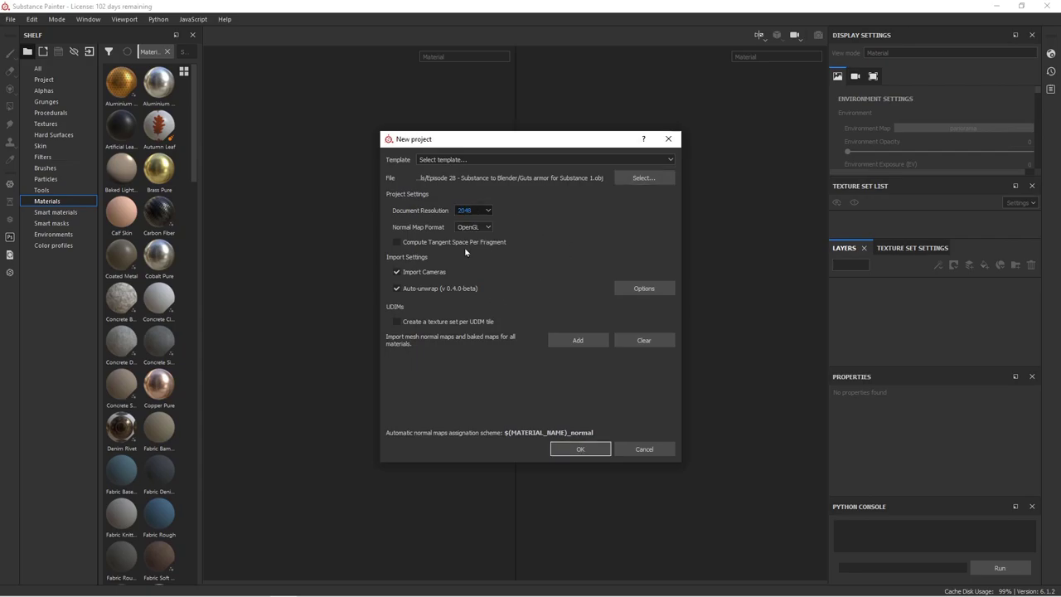
click(472, 227)
click(473, 213)
click(580, 448)
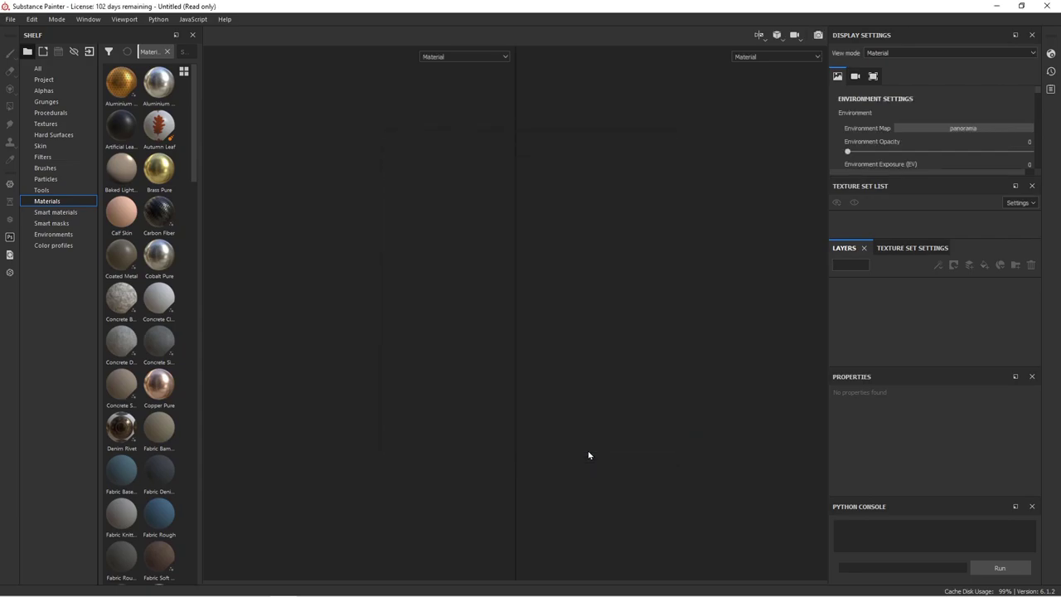
- Apply the Aluminium Insulator material to the armor and scale its UV tiling to about 12.9 by 7.9
drag(121, 83, 488, 277)
drag(819, 460, 547, 202)
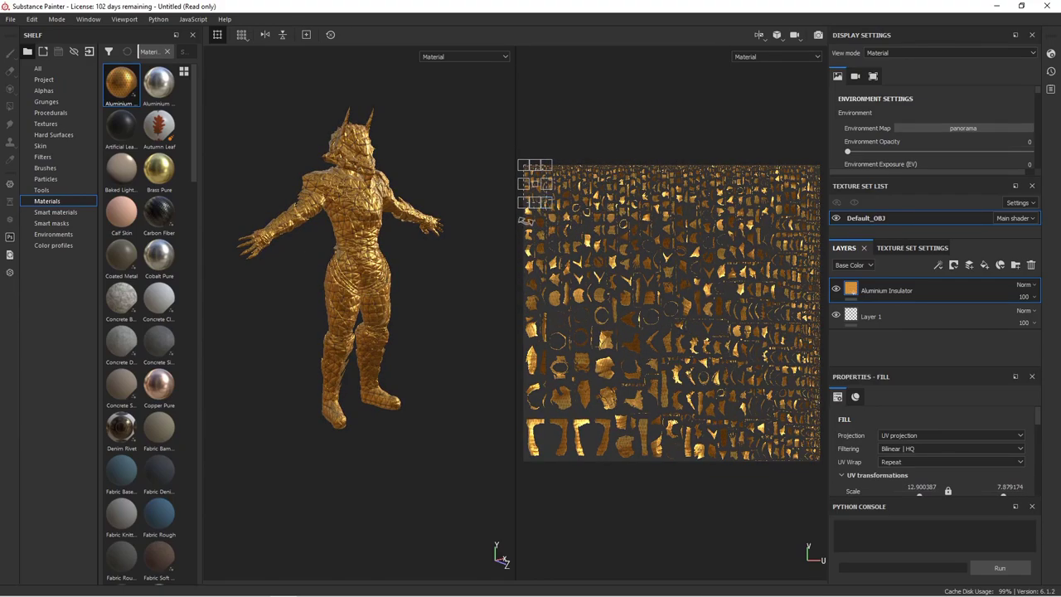
alt+drag(472, 276, 236, 276)
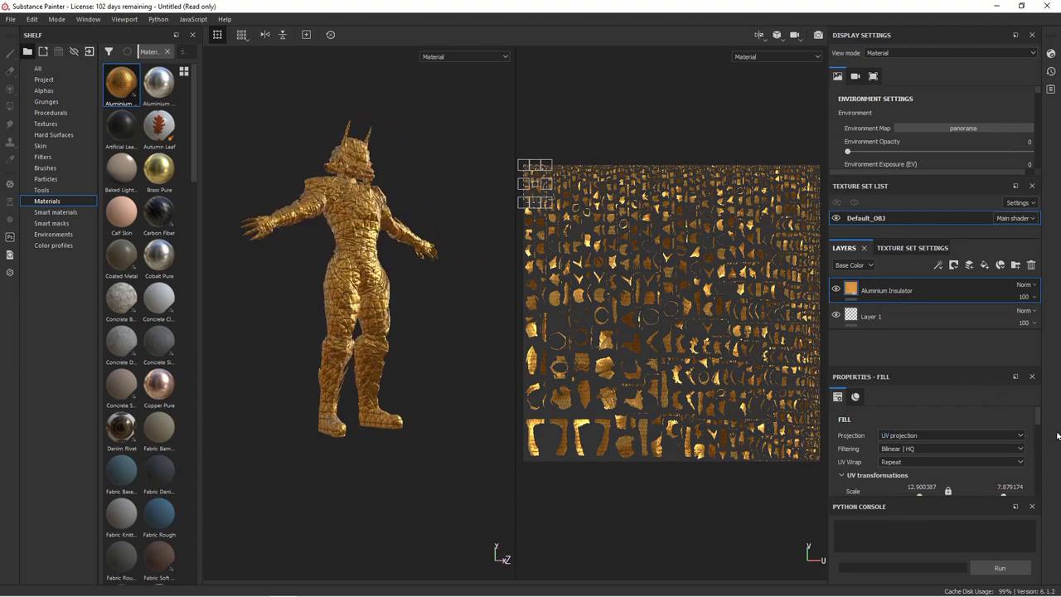
- Toggle the normal and height channels of the Aluminium Insulator fill layer
scroll(991, 463, down, 5)
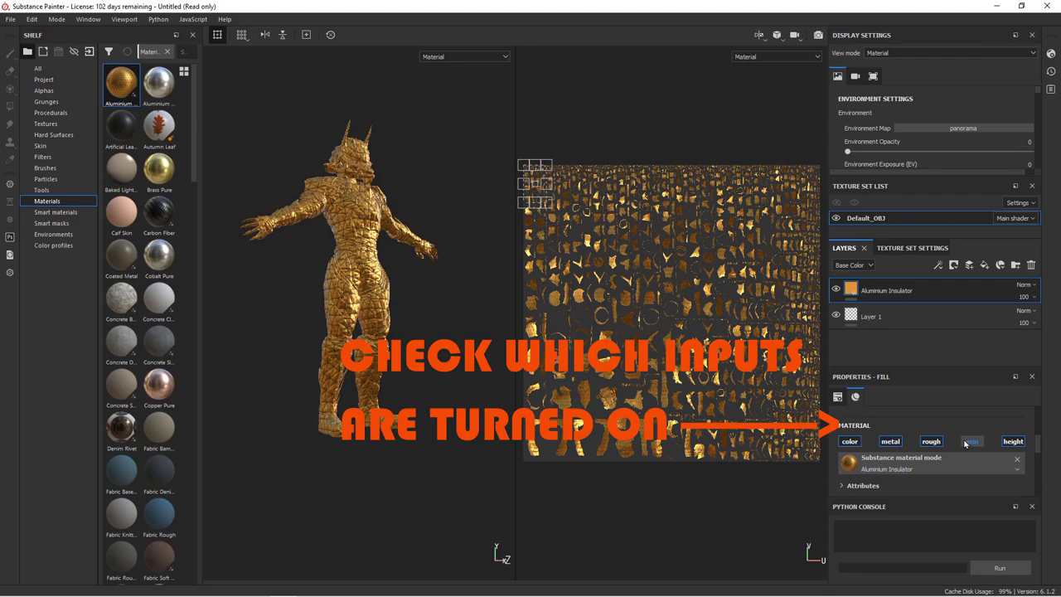
click(972, 444)
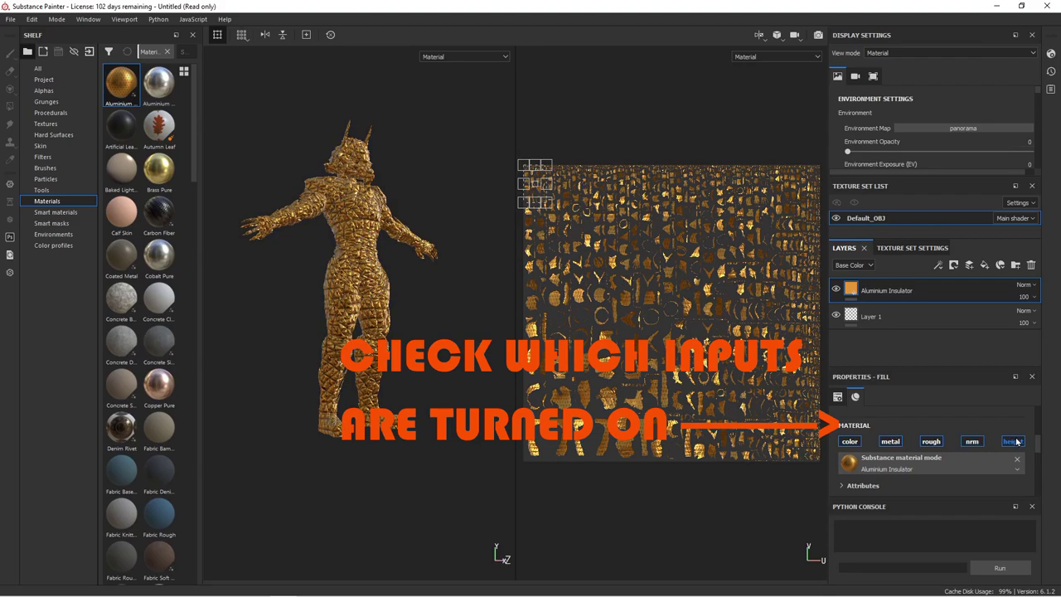
click(1018, 443)
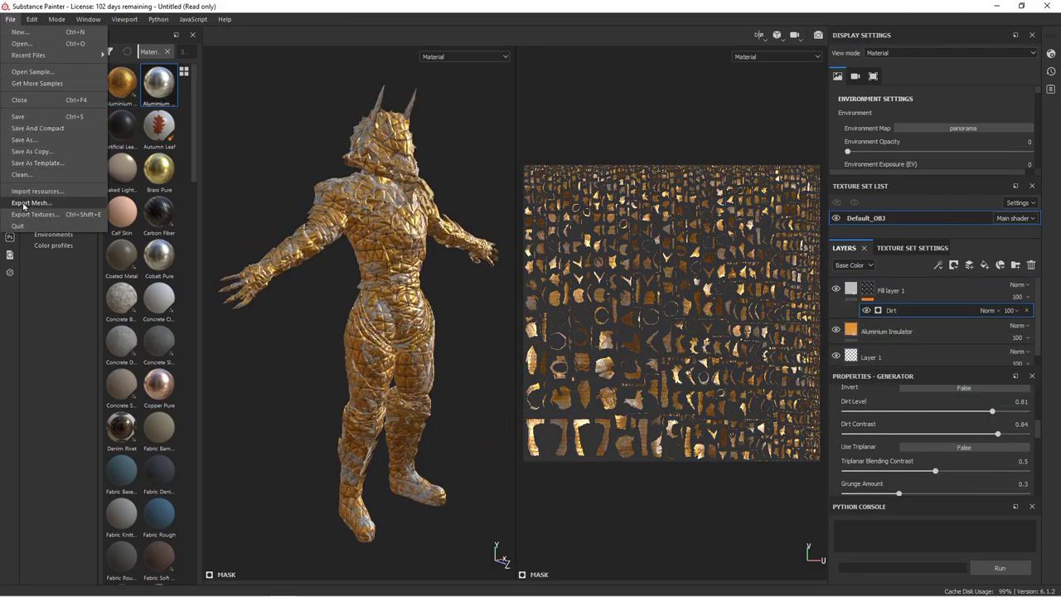
- Open the texture export settings and create a new output template named Blender
click(24, 216)
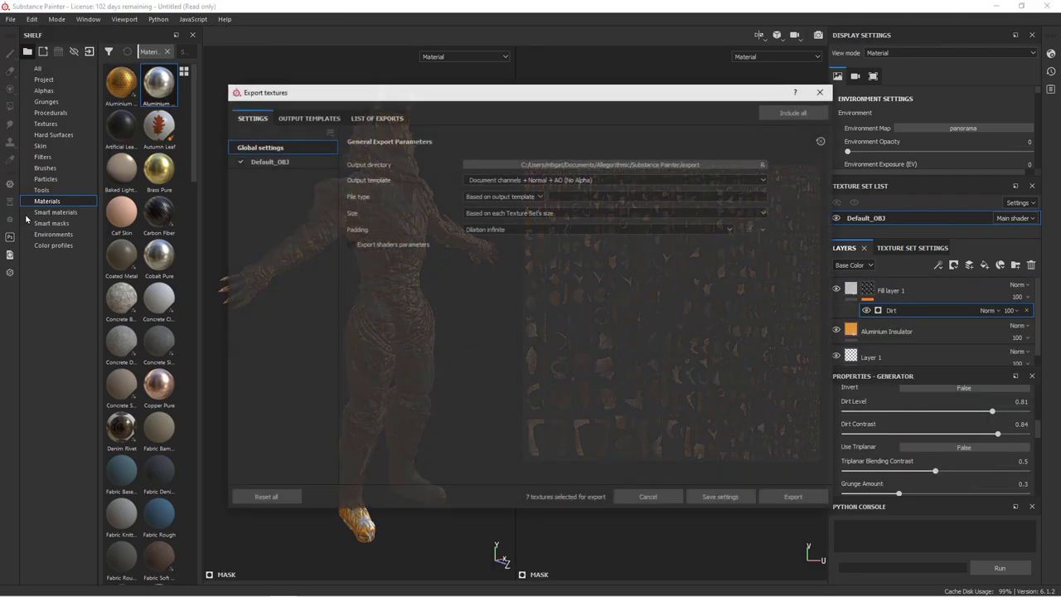
click(310, 118)
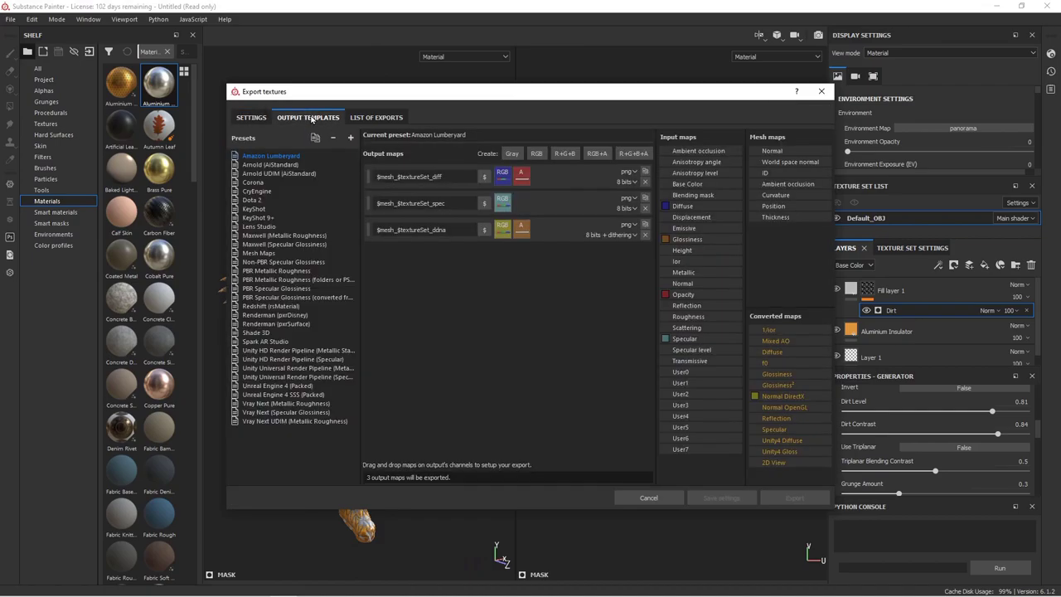
click(351, 138)
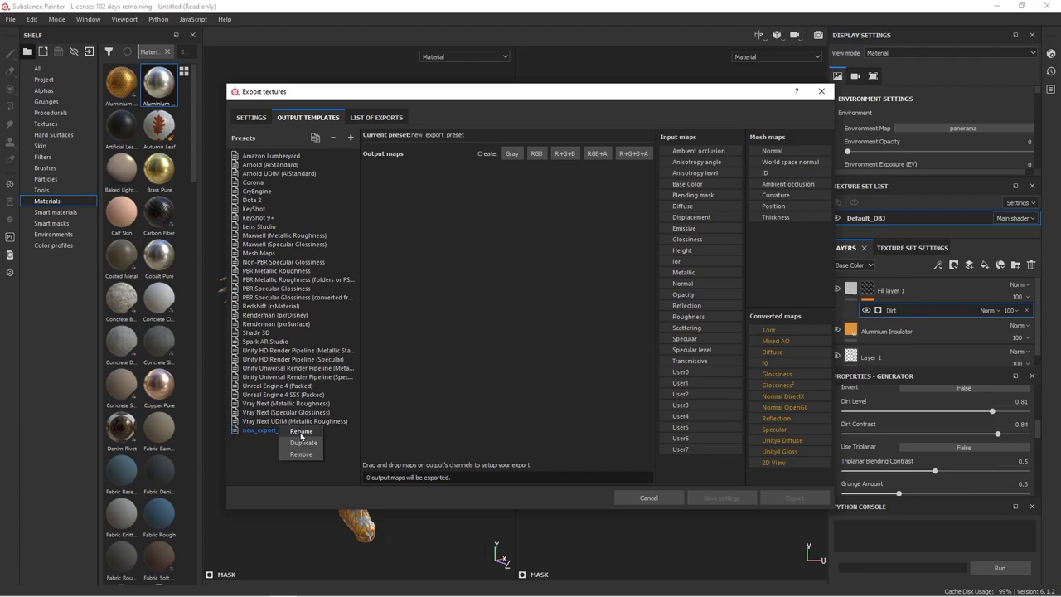
double_click(296, 430)
text(Blender)
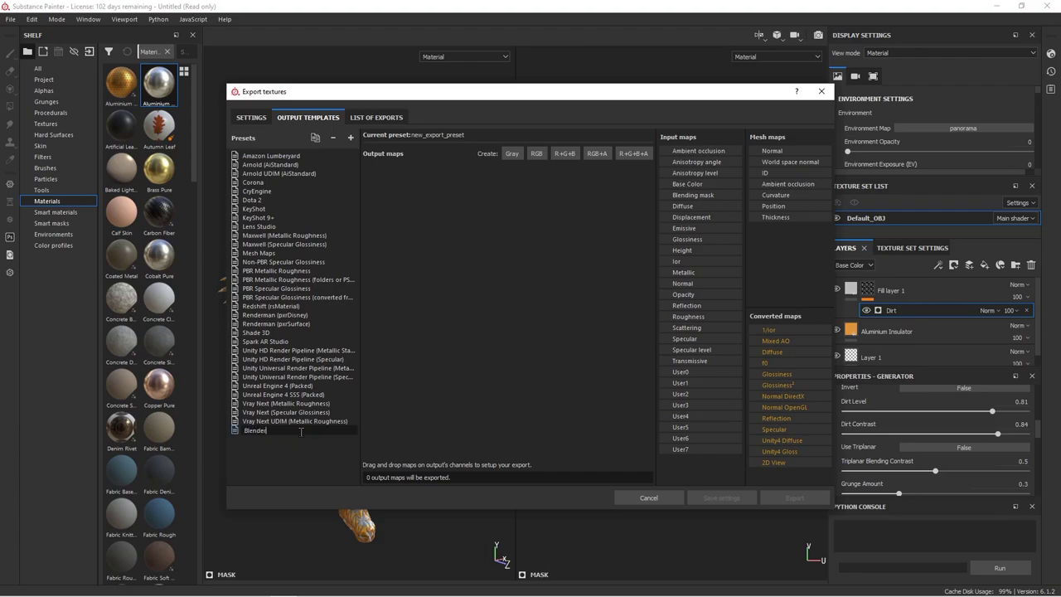
key(Return)
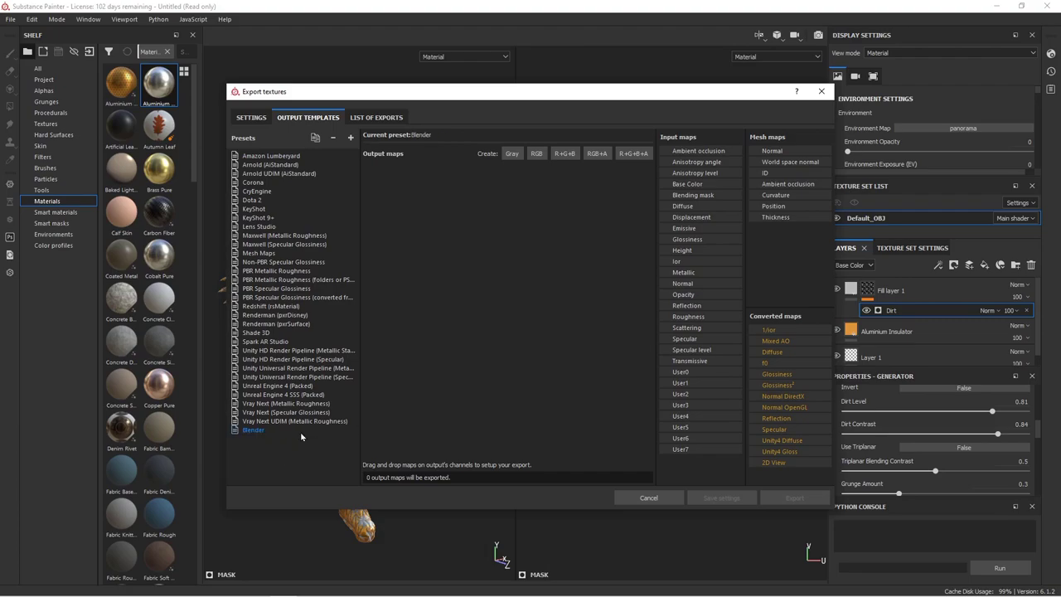
- Add three RGB and two grayscale output maps to the Blender export preset
click(537, 154)
click(538, 154)
click(537, 154)
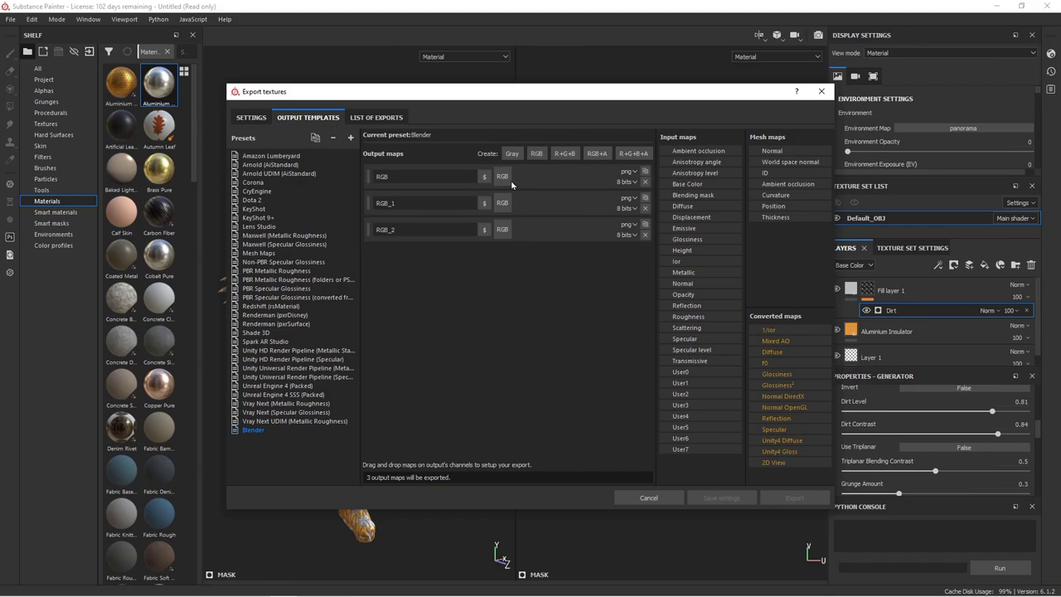
click(514, 154)
click(514, 154)
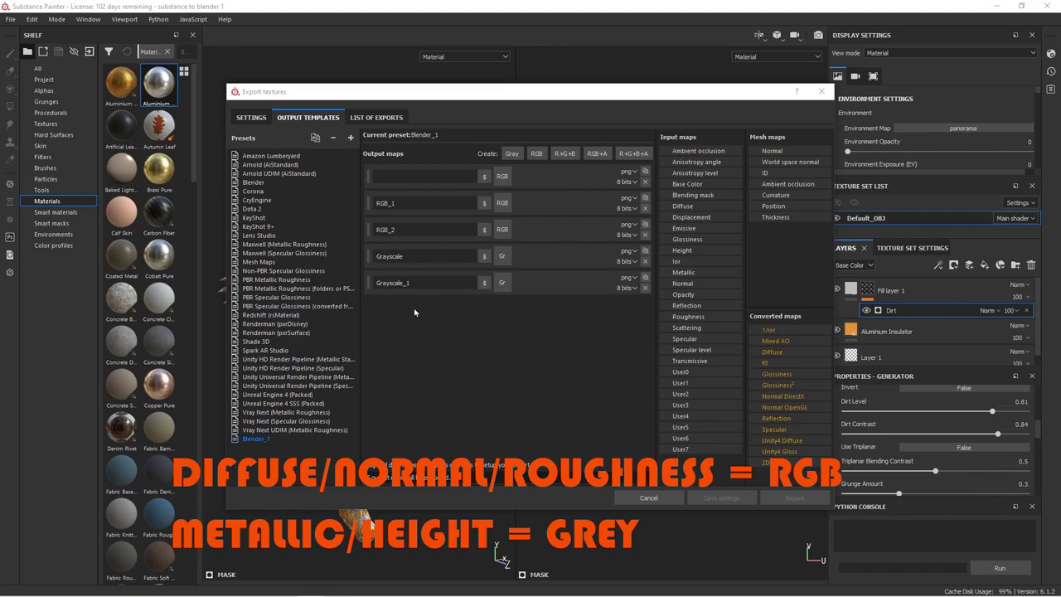
- Name the first RGB output map $project_$textureSet_Diffuse, using the project and texture set variables
click(451, 176)
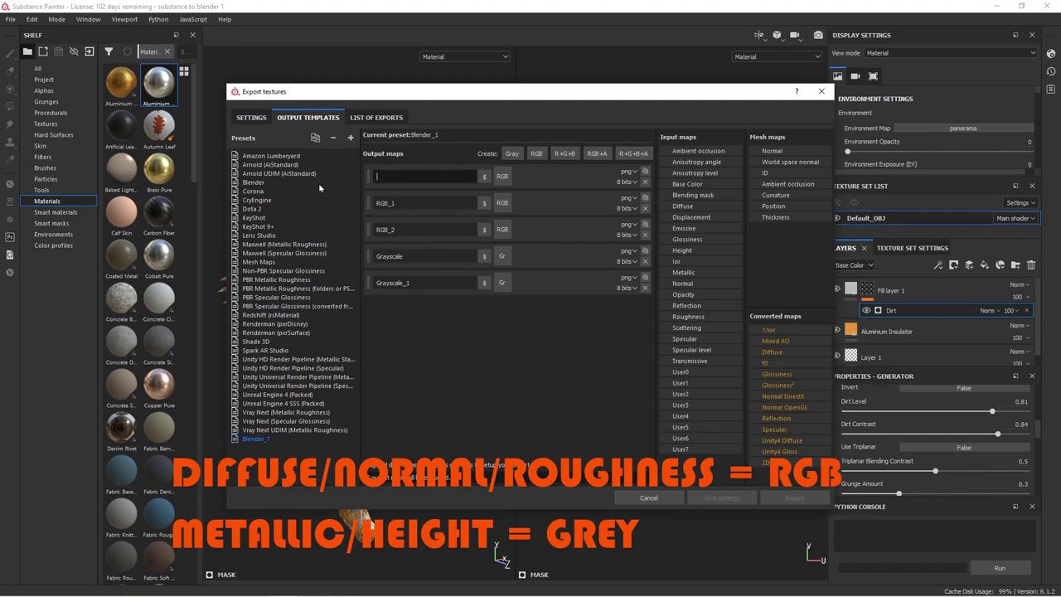
click(484, 177)
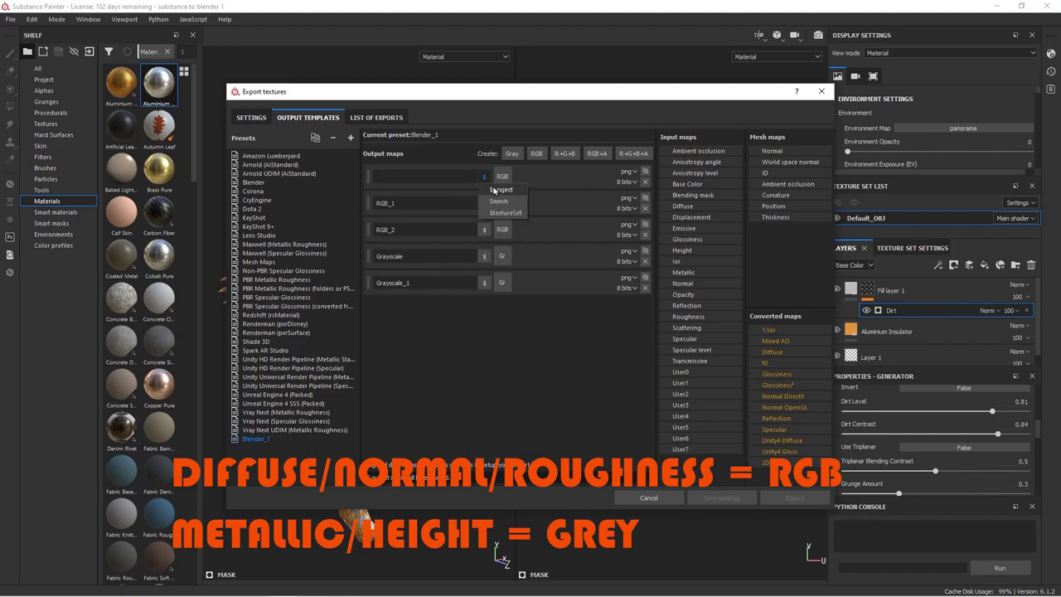
click(500, 190)
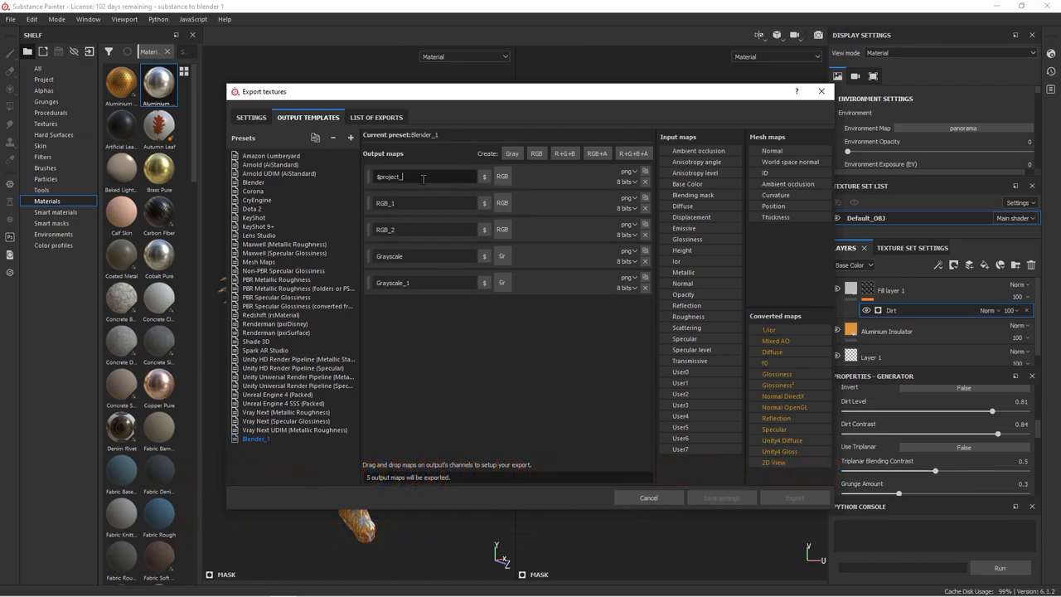
click(483, 177)
click(499, 210)
text(_Diffuse)
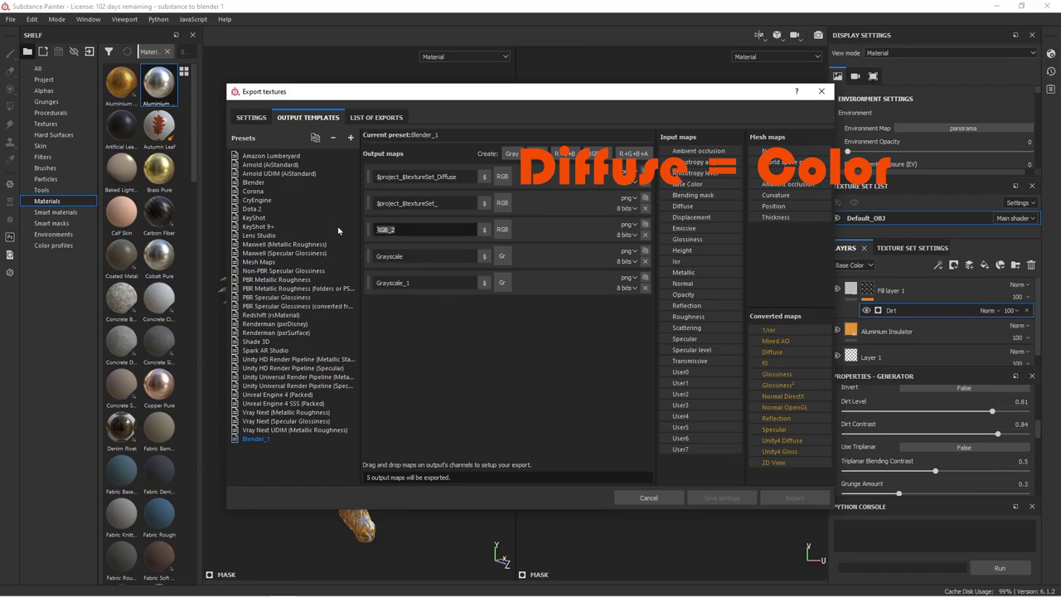
- Rename the third RGB map and both grayscale maps with the copied prefix $project_$textureSet_
text($project_$textureSet_)
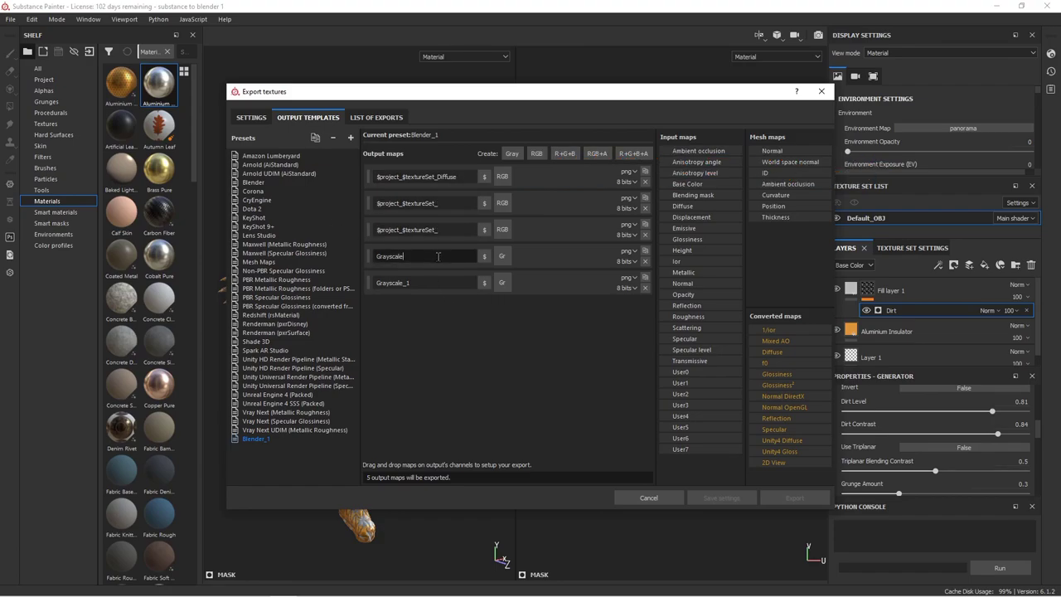
double_click(433, 256)
text($project_$textureSet_)
double_click(447, 282)
text($project_$textureSet_)
- Complete the names of the second, third and fourth output maps with Normal, Roughness and Metallic
click(451, 203)
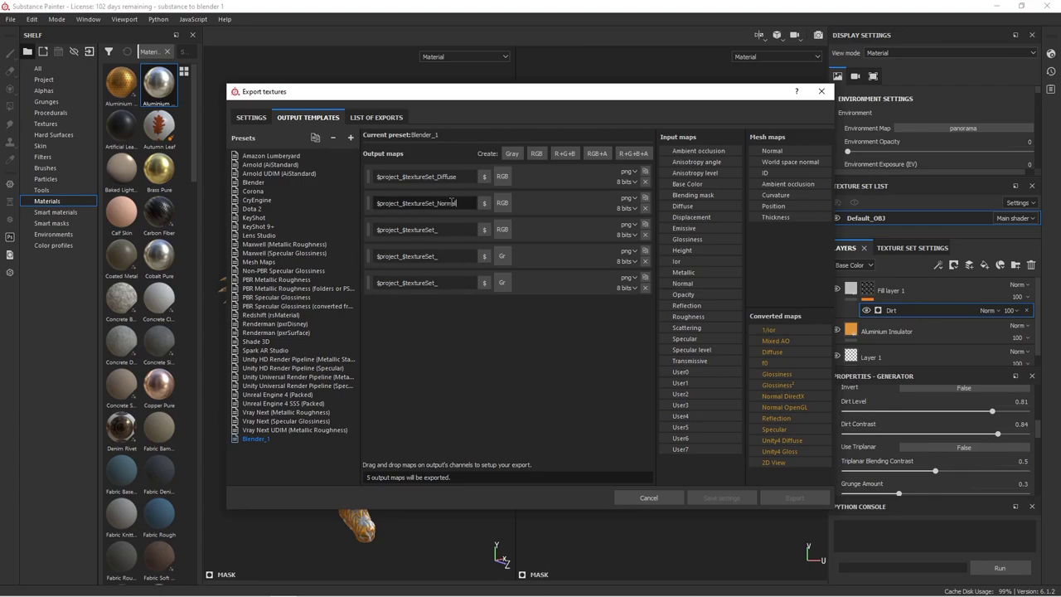
click(456, 229)
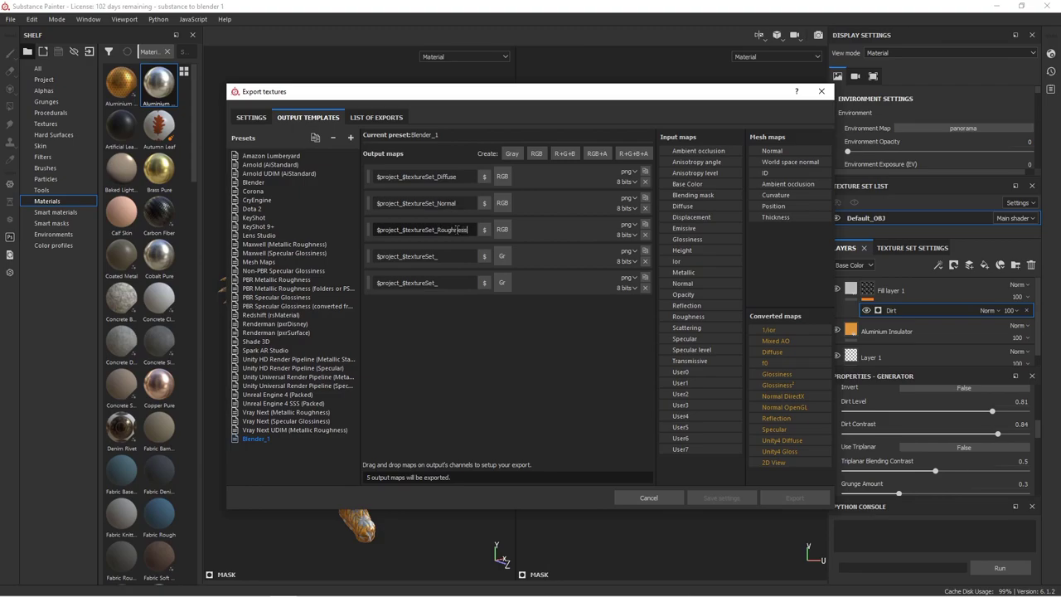
click(457, 260)
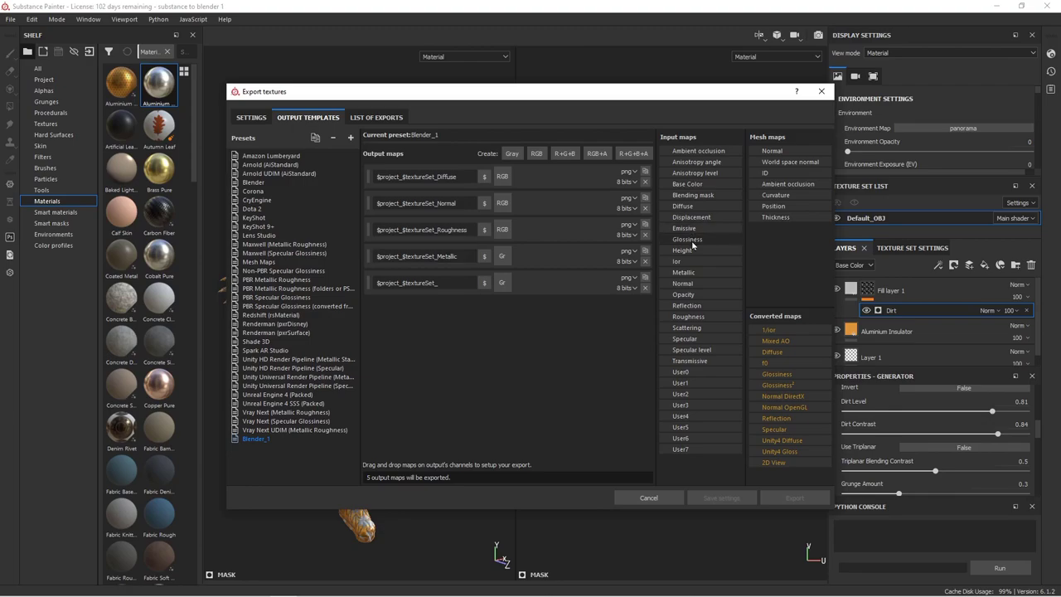
- Assign the Metallic, Roughness, Normal and Diffuse input maps to the matching output maps of the preset
drag(685, 272, 504, 254)
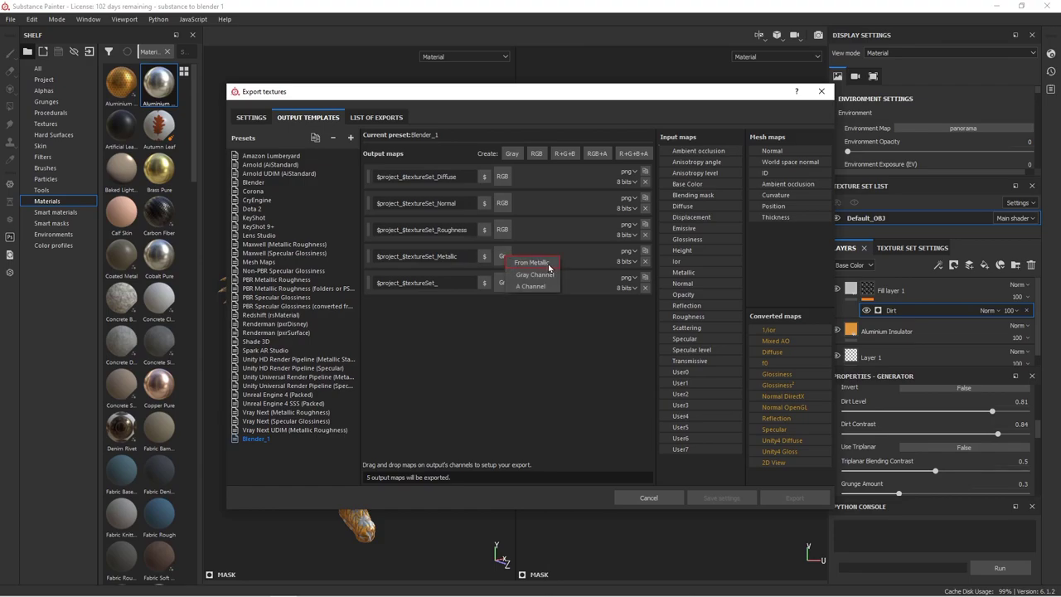
click(547, 265)
drag(688, 316, 504, 233)
click(537, 237)
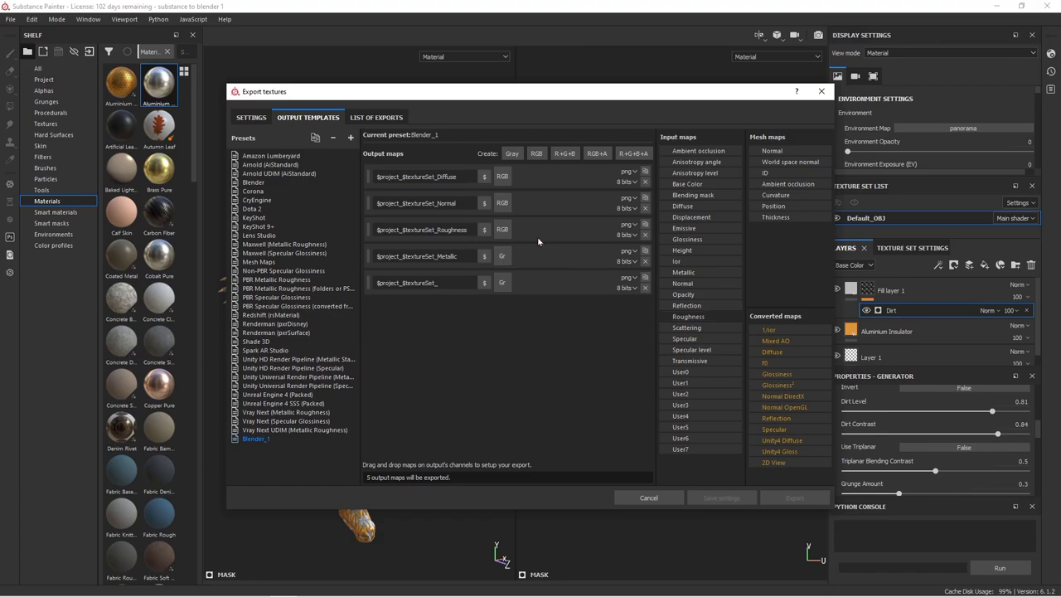
drag(684, 283, 504, 207)
click(540, 217)
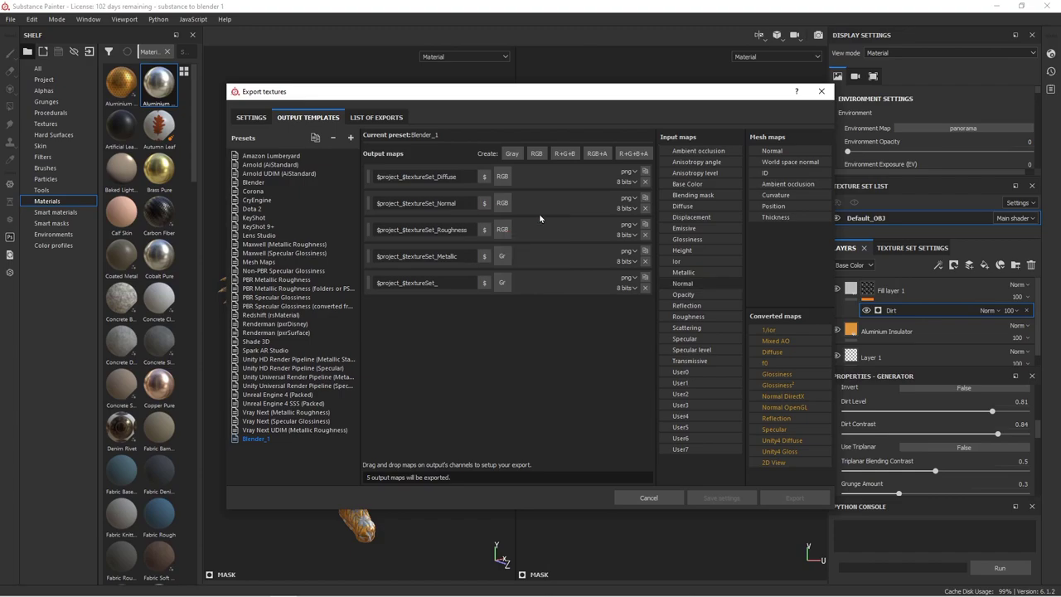
drag(683, 205, 507, 182)
click(544, 190)
- Return to the general export settings, export the armor's textures and close the export dialog
click(256, 119)
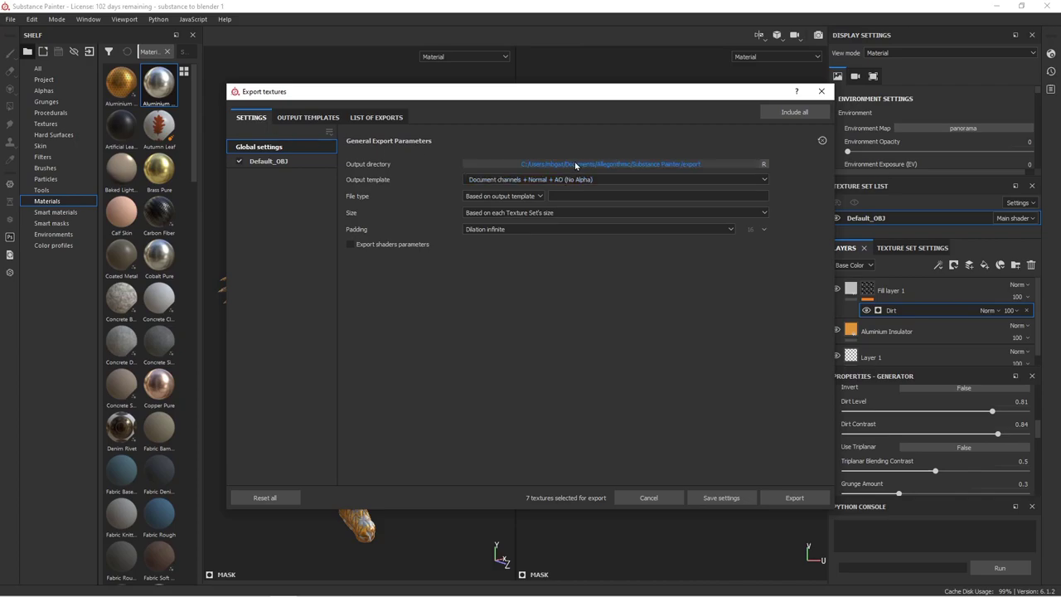
click(792, 497)
click(822, 91)
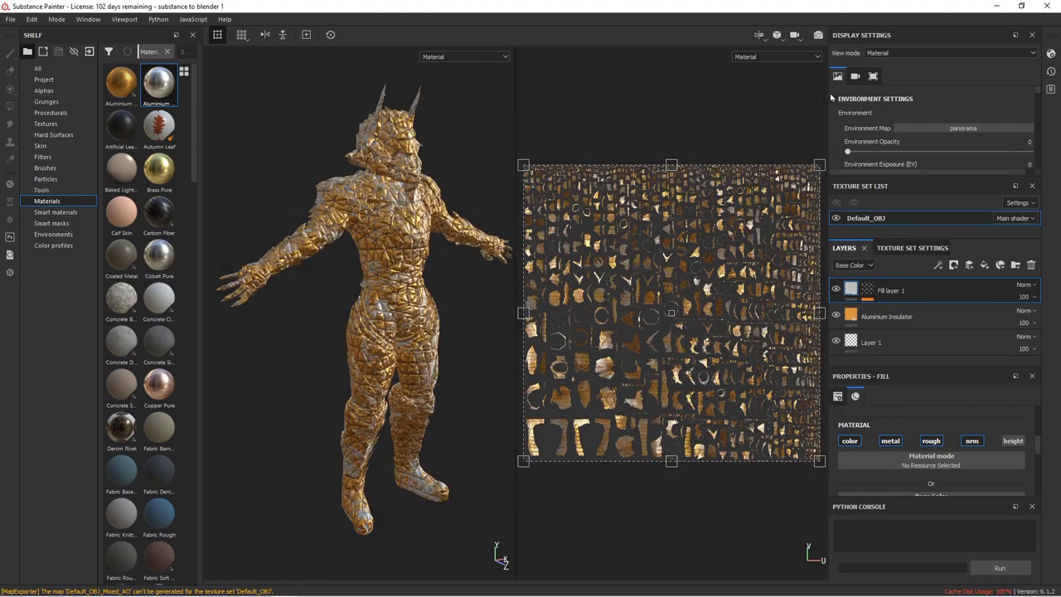
- Switch to Blender, open the Shading workspace and enlarge the node editor, with the armor in front view
click(995, 6)
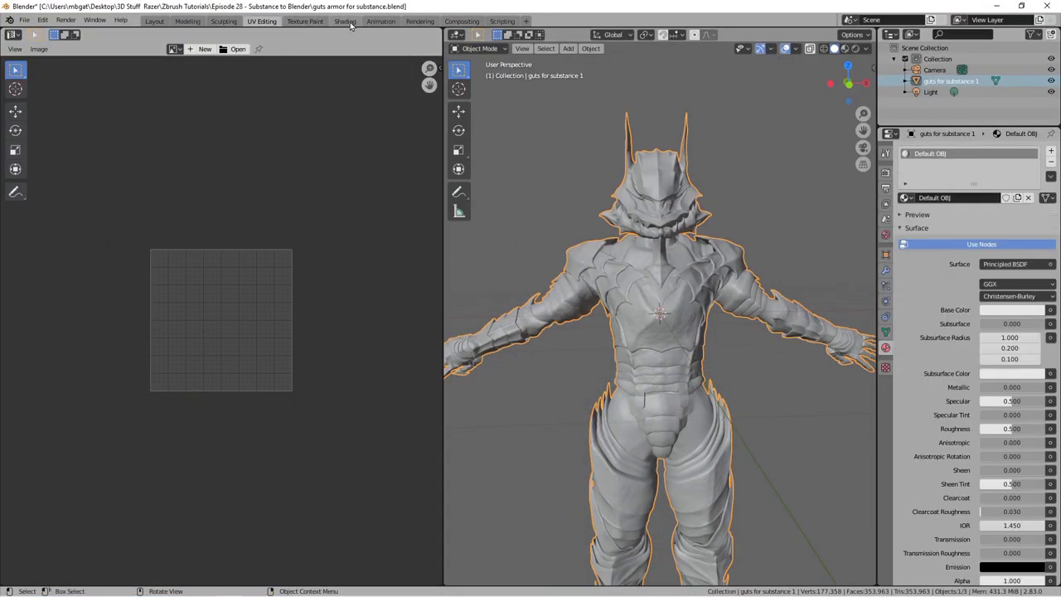
click(345, 22)
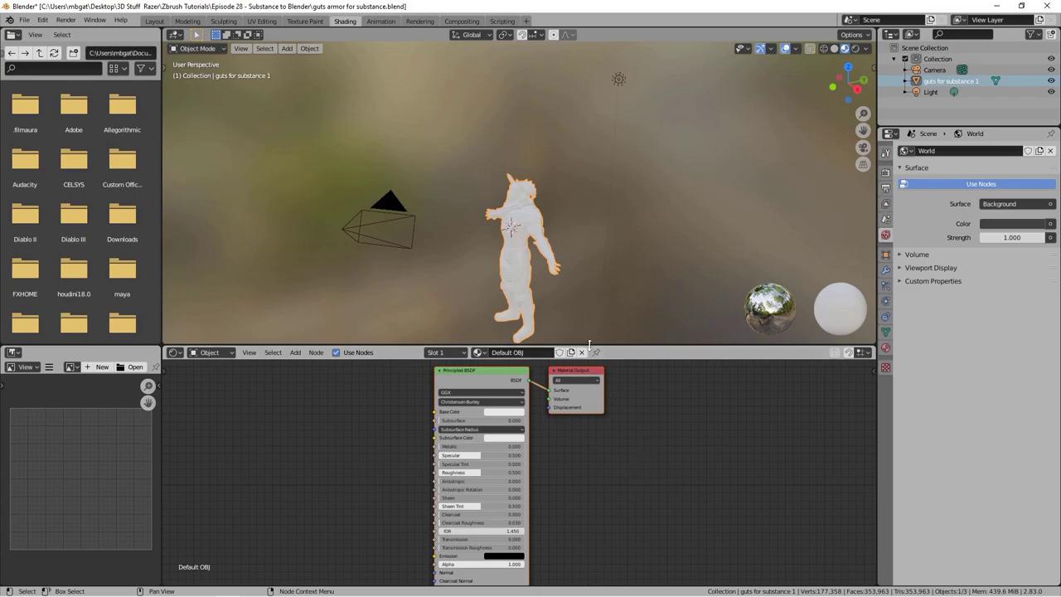
drag(572, 346, 568, 202)
key(KP_1)
- Find the Node Wrangler add-on in the preferences and enable it
click(42, 20)
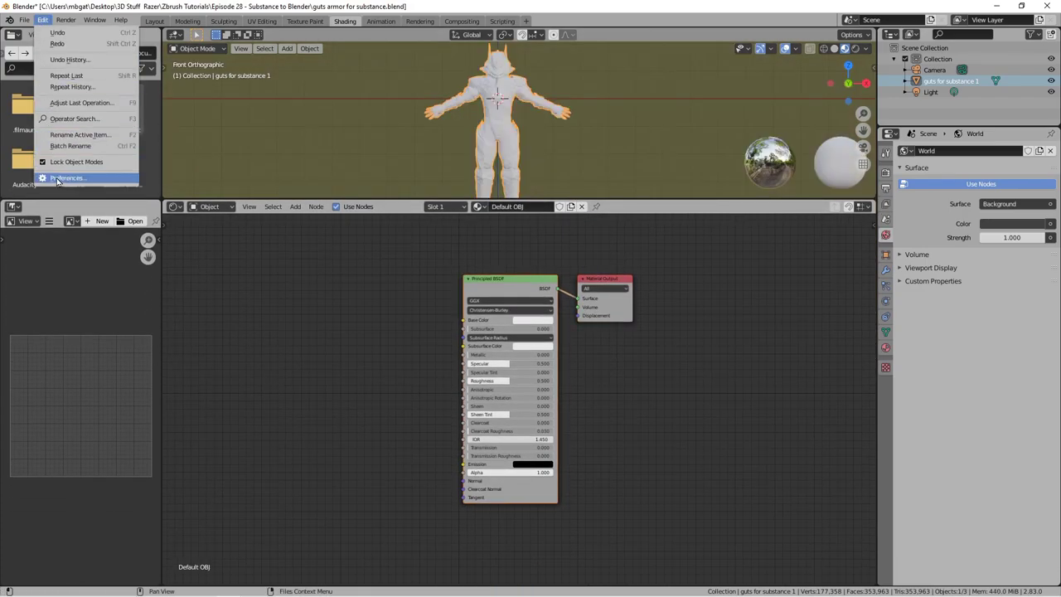
click(64, 178)
text(node)
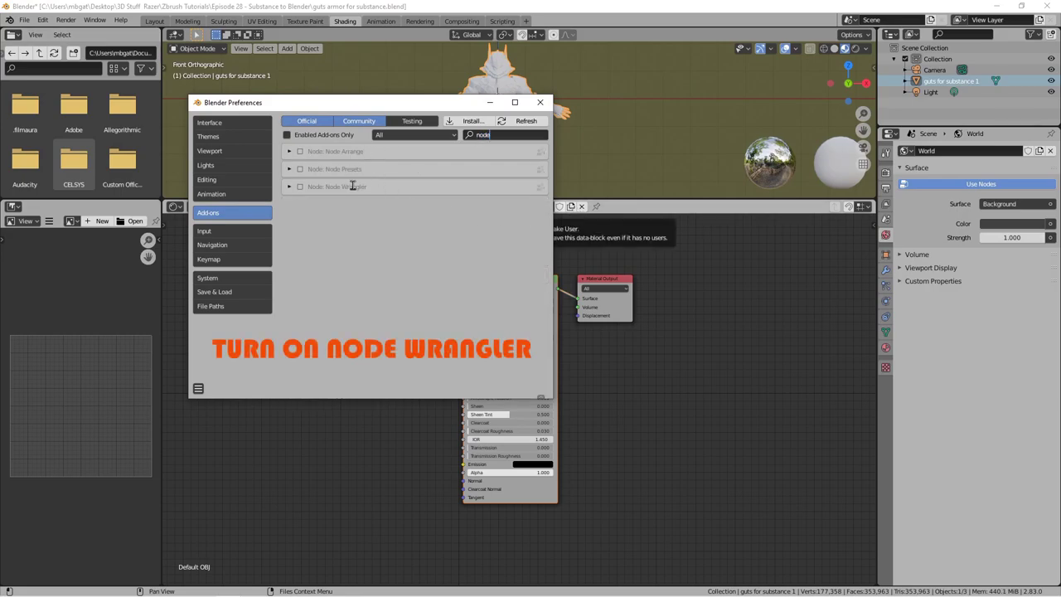
click(299, 187)
click(539, 102)
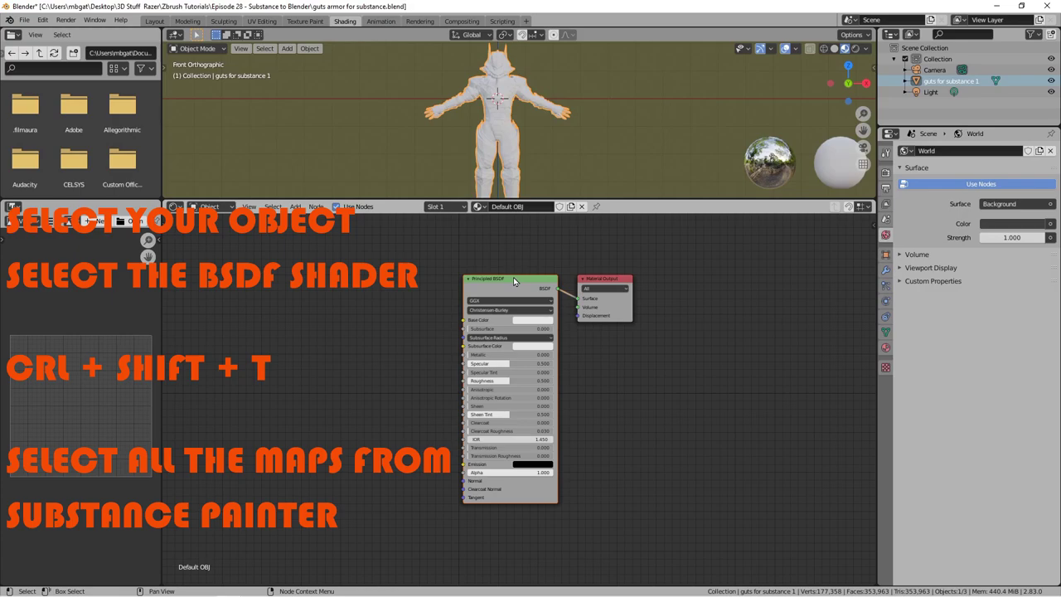
- Run the Principled Texture Setup on the armor's Principled BSDF with the Default_OBJ Base_Color, Metallic, Normal and Roughness PNG maps
key(ctrl+shift+t)
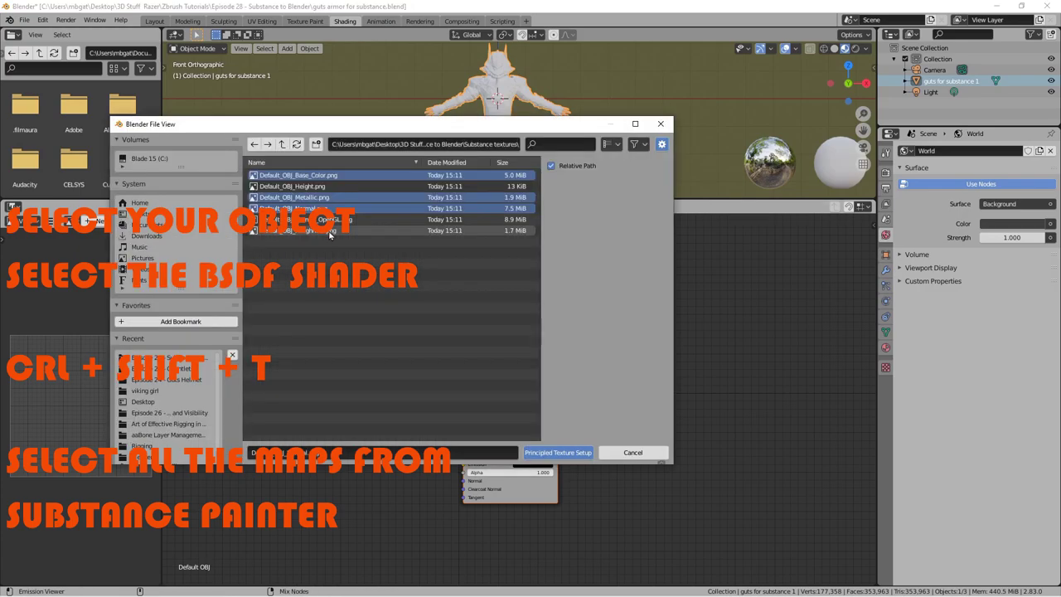
ctrl+click(329, 232)
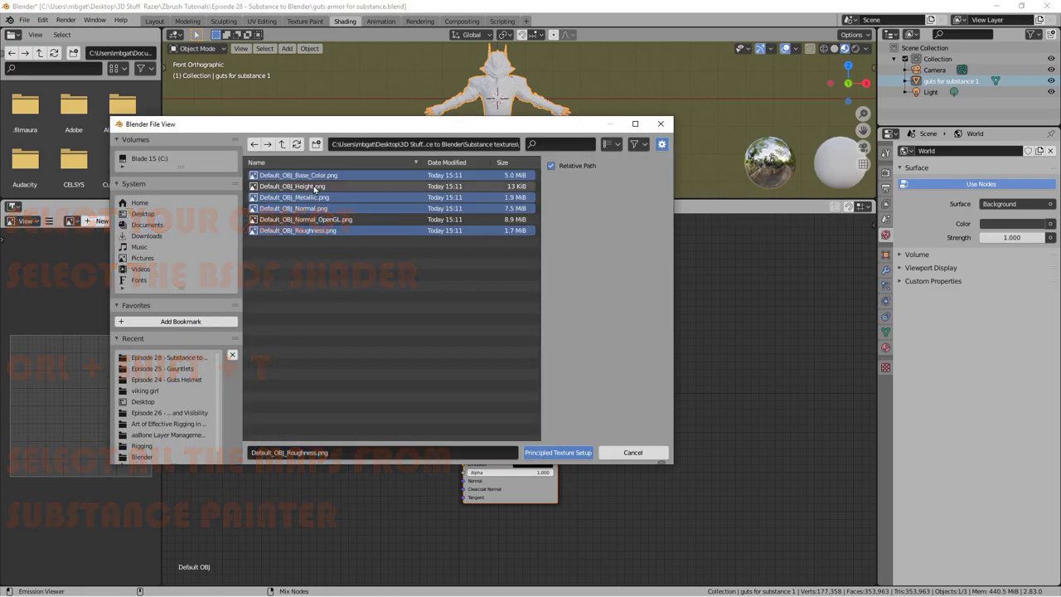
click(564, 453)
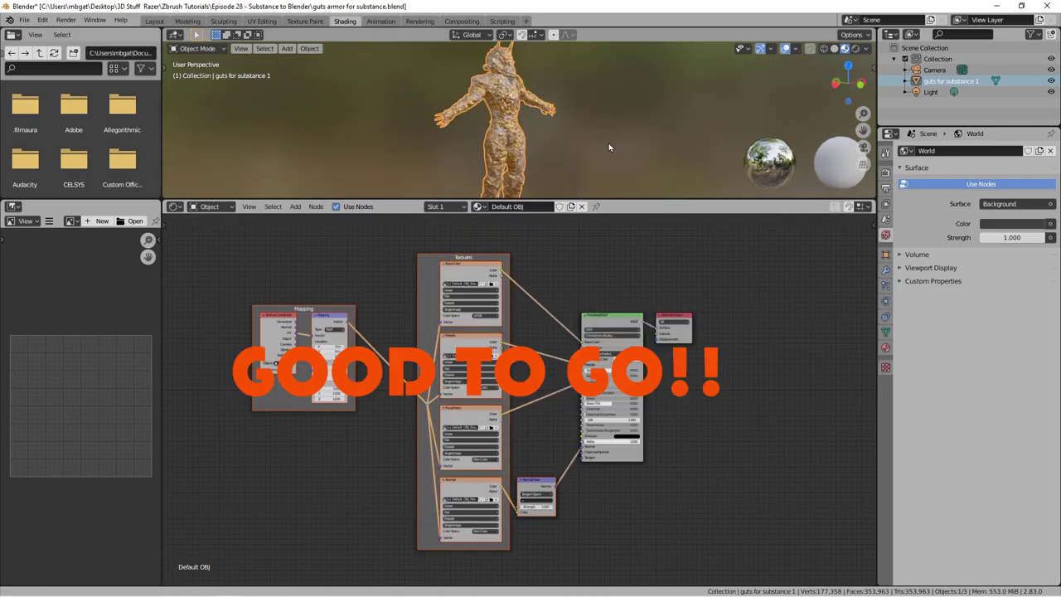
scroll(609, 142, up, 5)
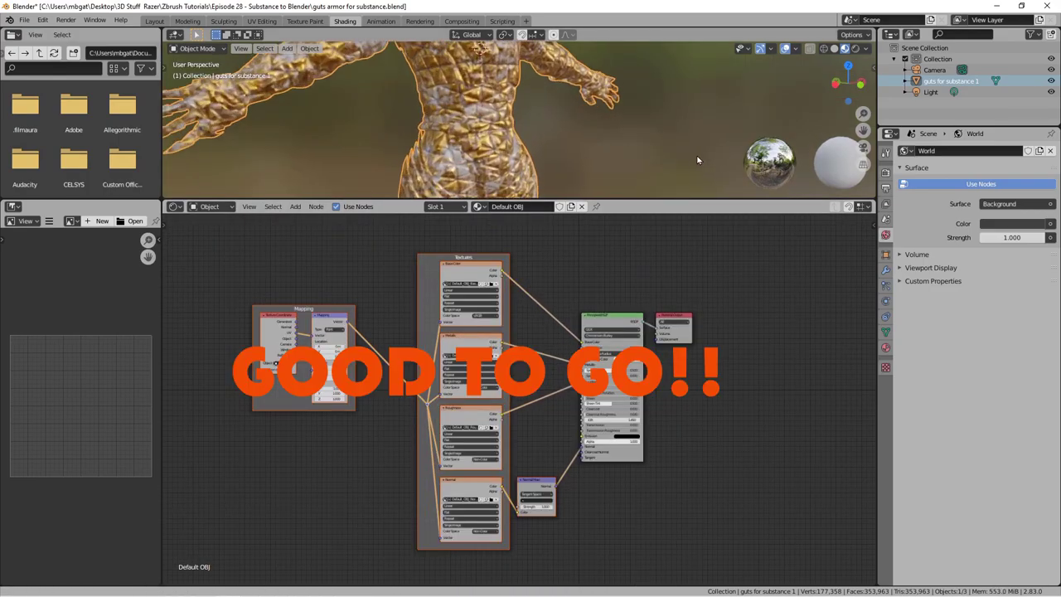
scroll(617, 149, down, 3)
shift+middle_drag(585, 140, 599, 191)
scroll(643, 114, up, 2)
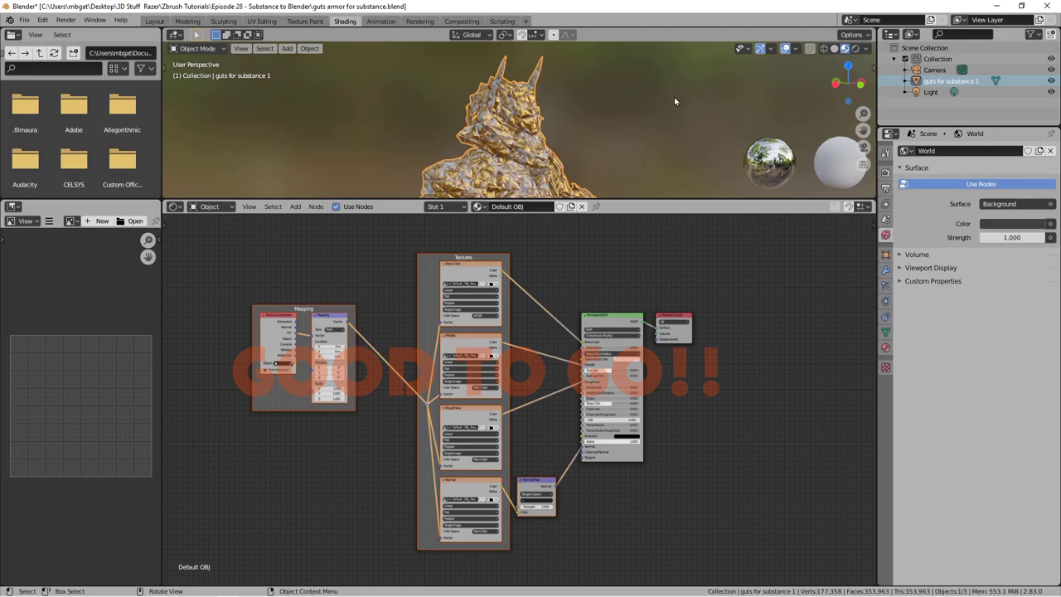
middle_drag(675, 99, 522, 157)
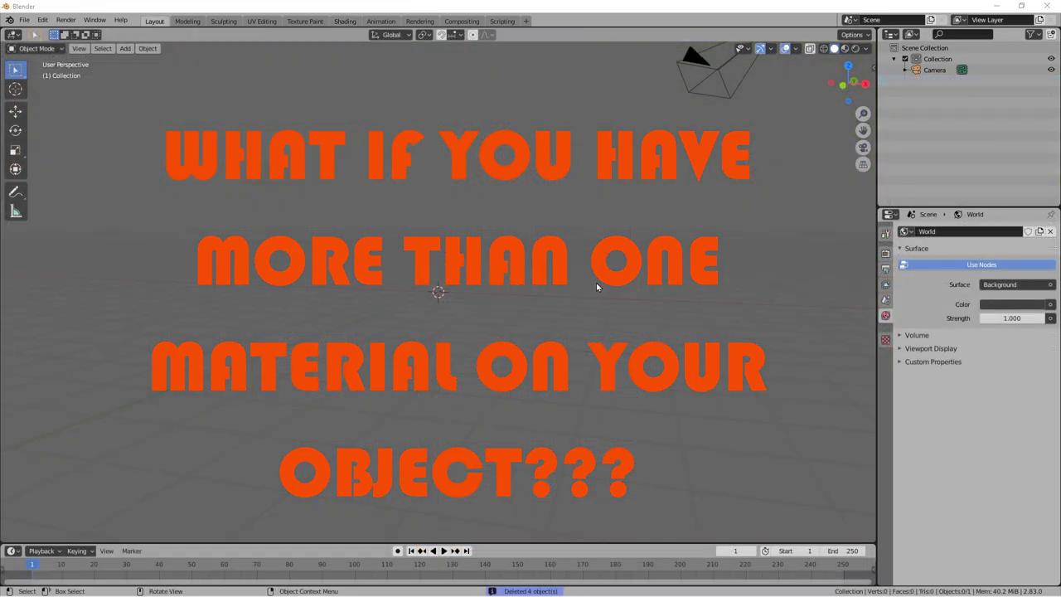
- Add a UV sphere at the origin in the empty scene and place two duplicates above it, one on each side
key(KP_1)
key(shift+a)
mouse_move(484, 308)
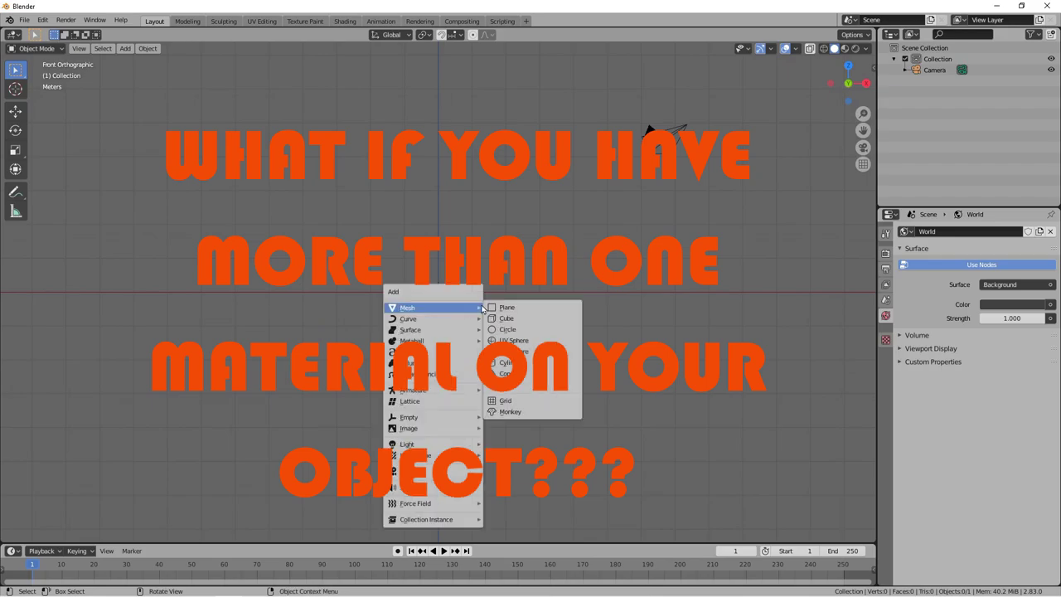
click(518, 341)
key(shift+d)
click(581, 269)
key(shift+d)
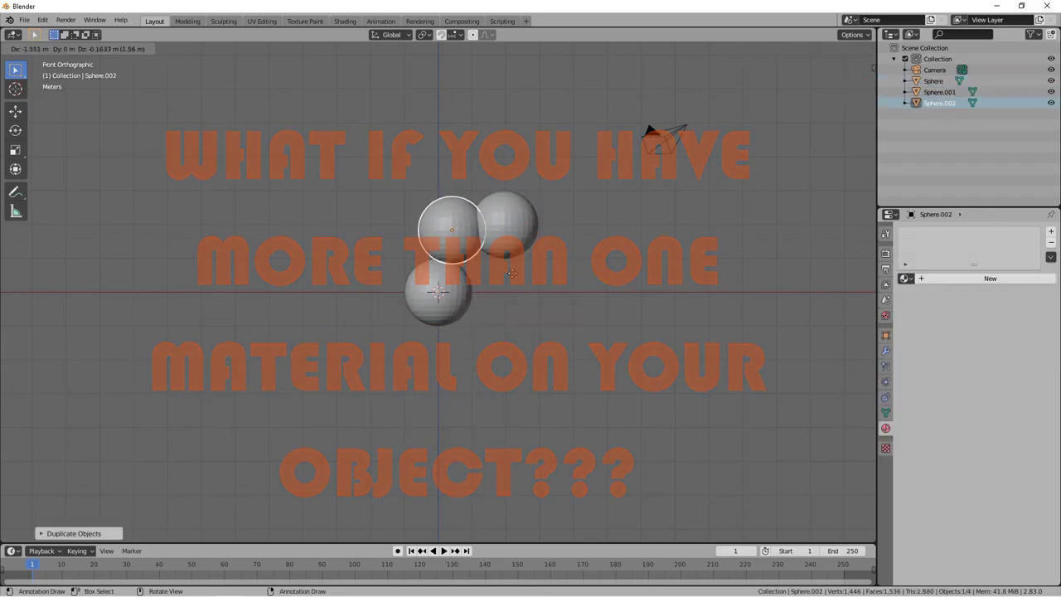
click(448, 268)
key(space)
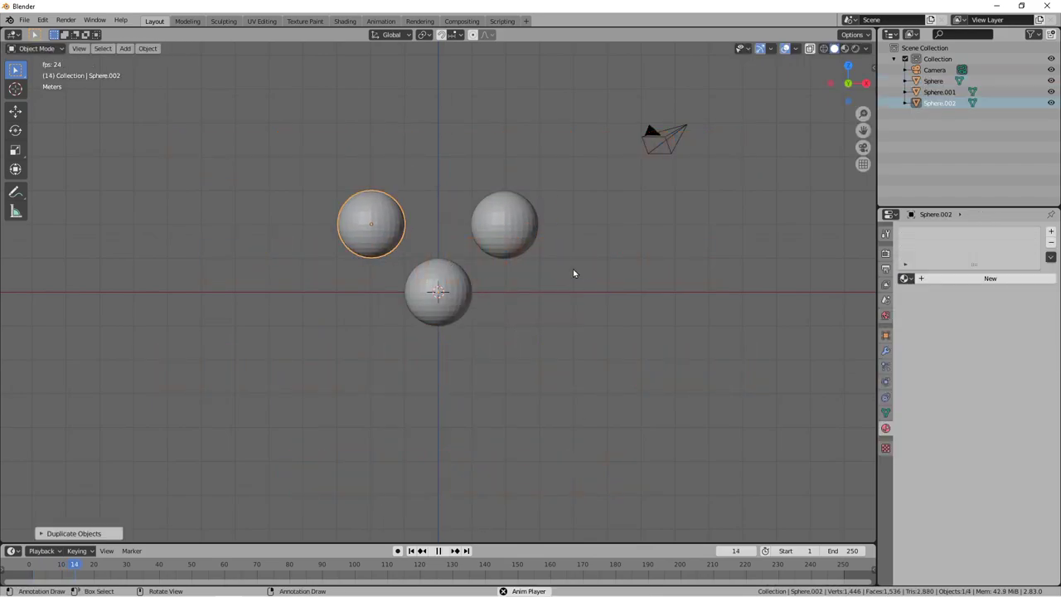
- Select the upper-right sphere and give it a new material
middle_drag(573, 268, 514, 249)
click(508, 240)
click(990, 278)
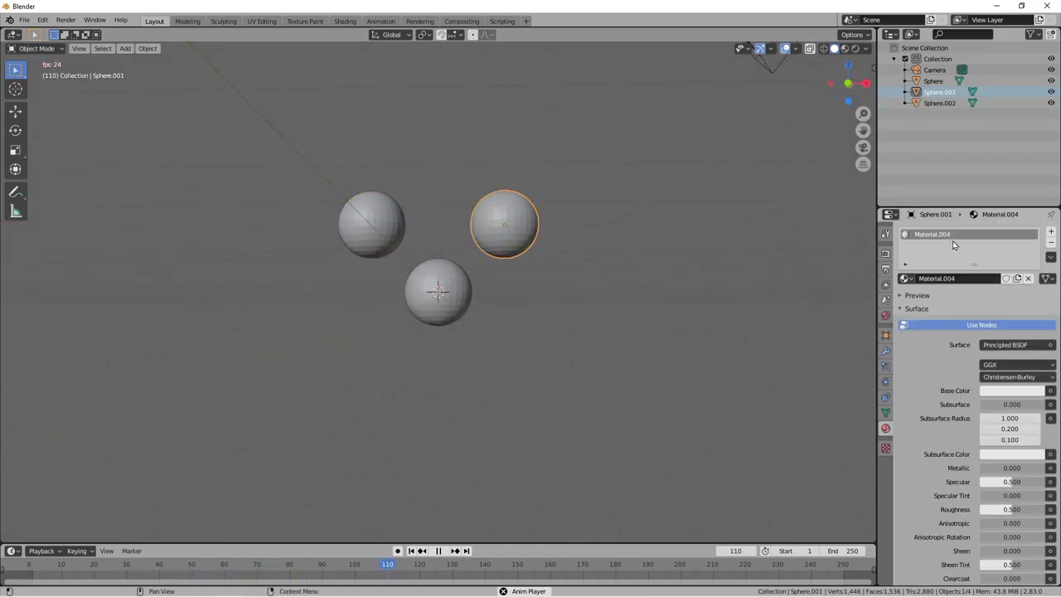
- Give the lower sphere and the upper-left sphere a separate new material each
click(448, 296)
key(space)
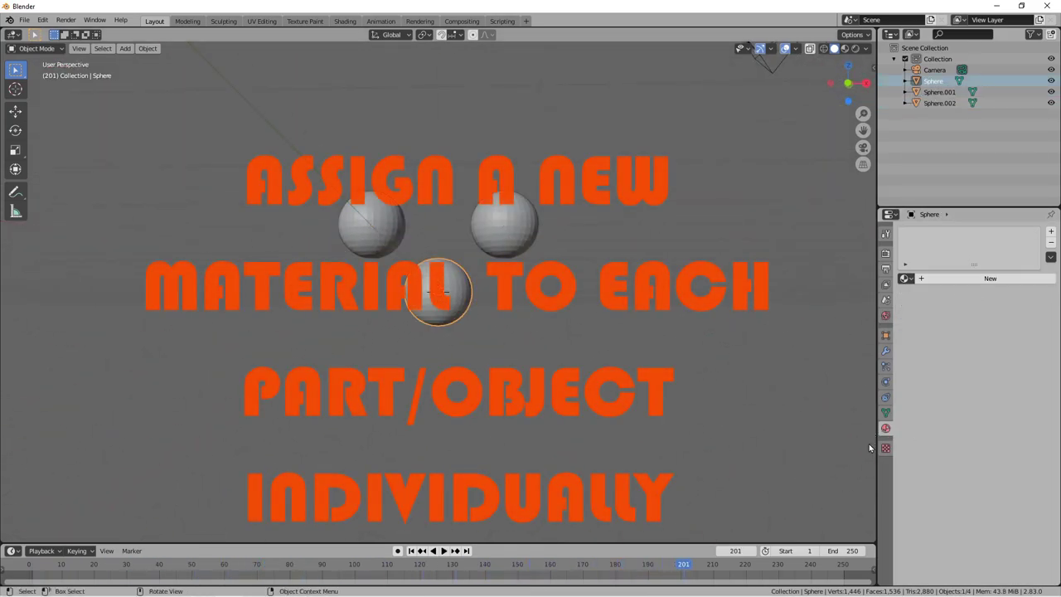
click(952, 282)
click(393, 234)
click(930, 280)
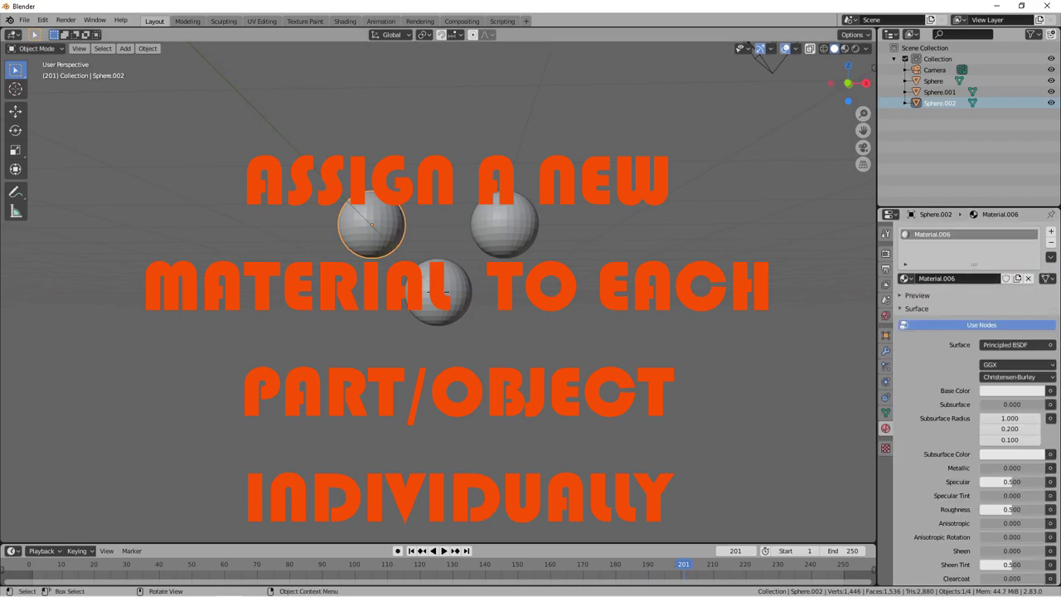
middle_drag(547, 209, 543, 237)
click(507, 233)
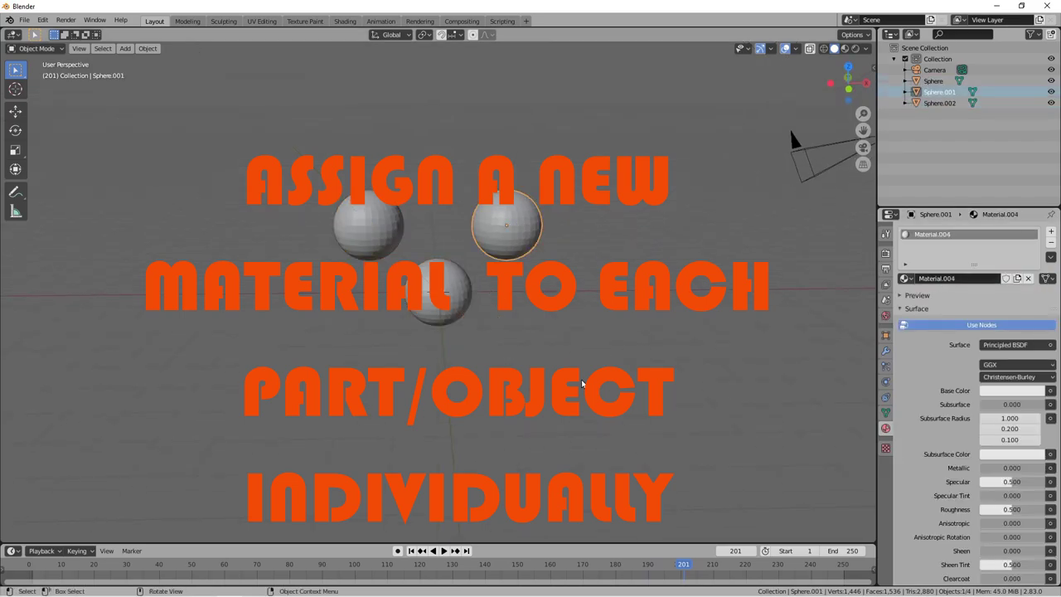
- Select all three spheres and show their combined UV layout in the UV Editing workspace with all geometry selected
mouse_move(566, 283)
middle_down()
mouse_move(587, 287)
mouse_move(567, 291)
middle_up()
key(a)
click(262, 21)
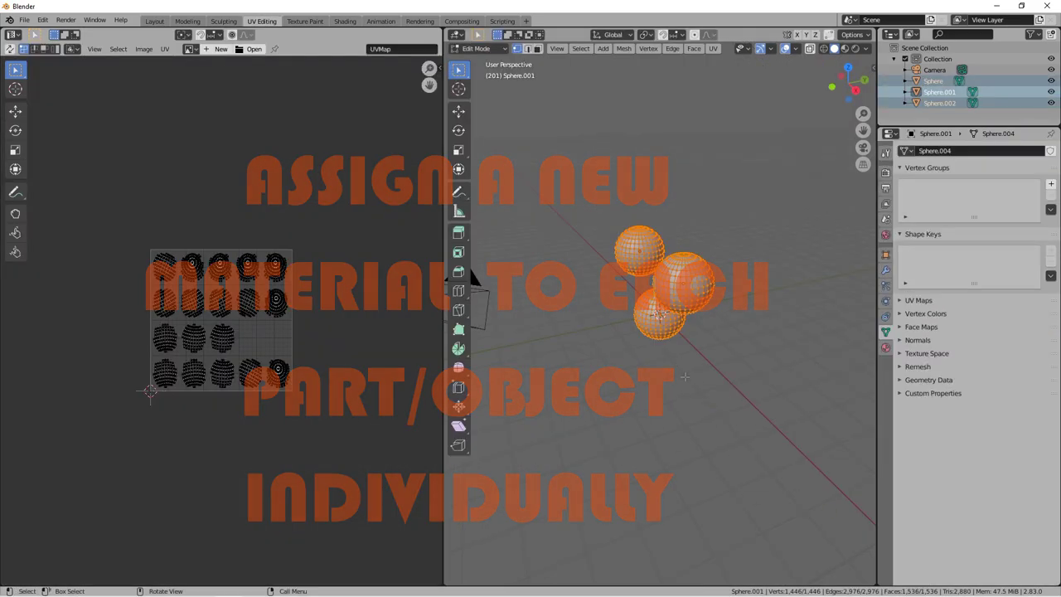
middle_drag(689, 363, 759, 370)
drag(760, 370, 560, 223)
key(a)
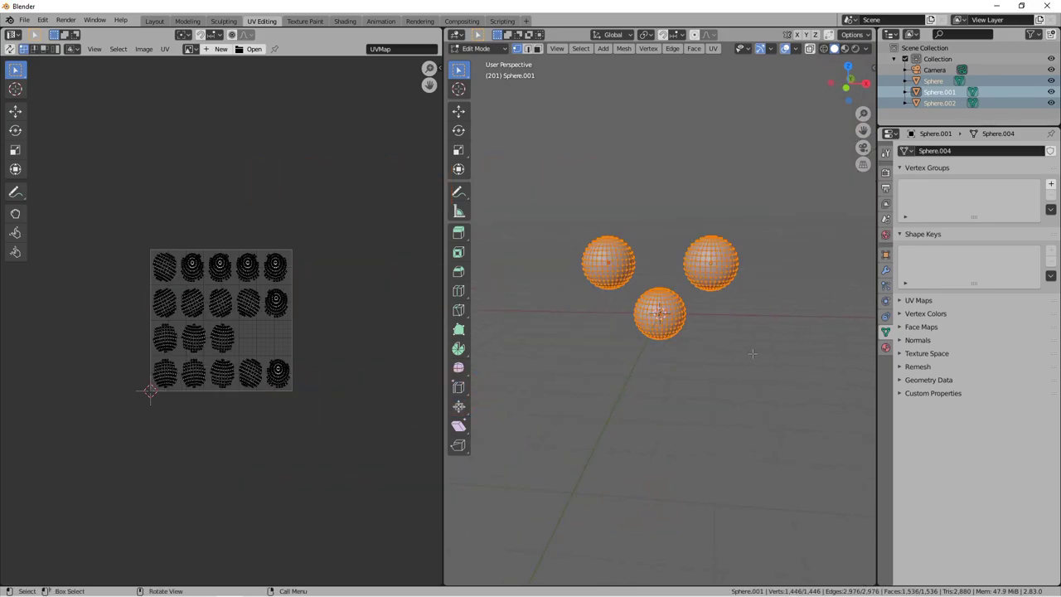
scroll(324, 329, up, 4)
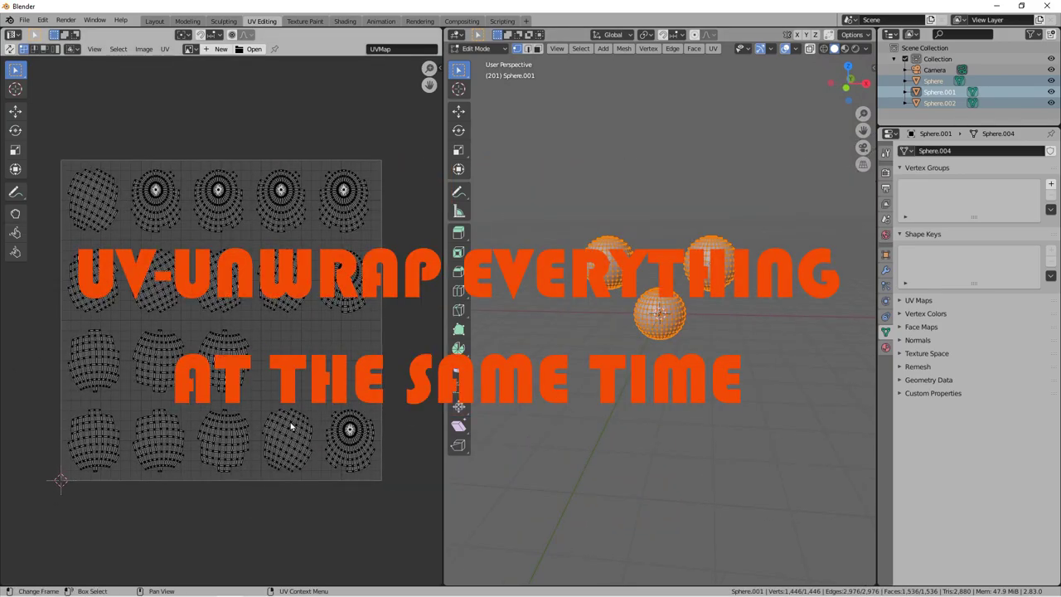
- Move the upper-left sphere's UV islands low in the UV square and place the lower sphere's islands above them
drag(645, 220, 569, 292)
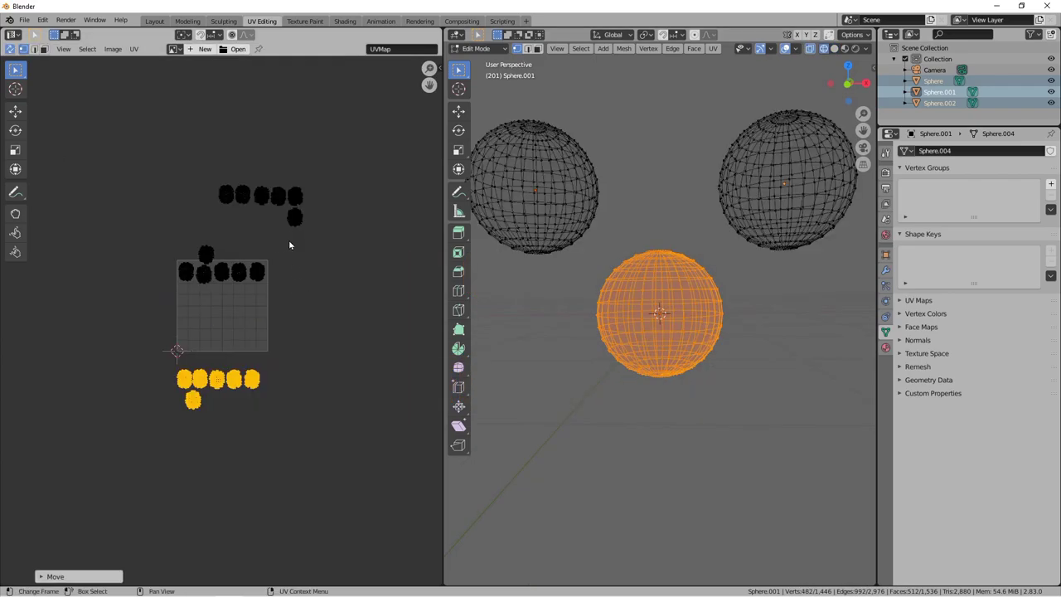
click(256, 272)
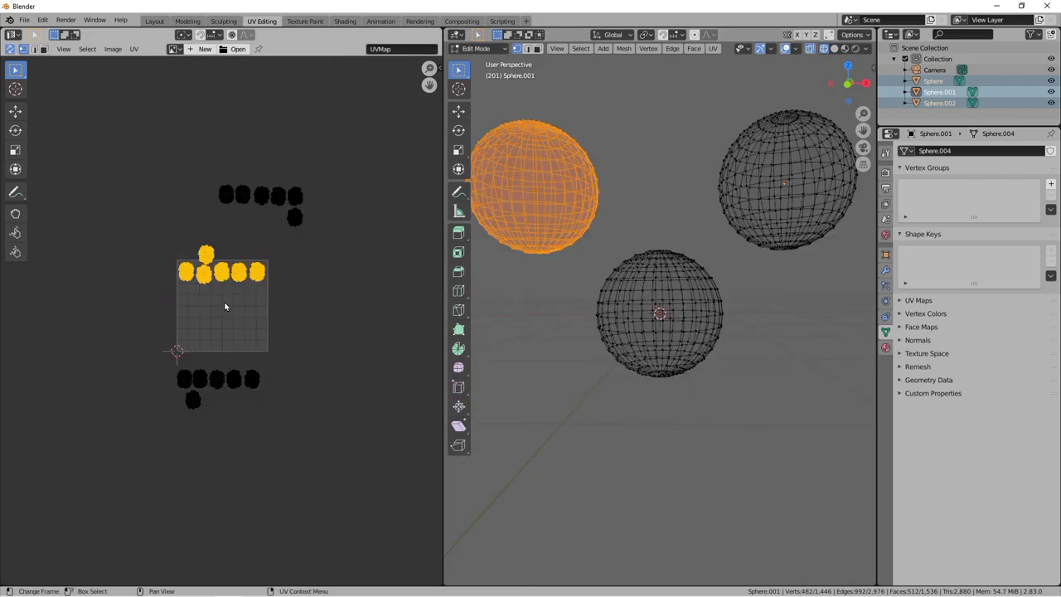
key(g)
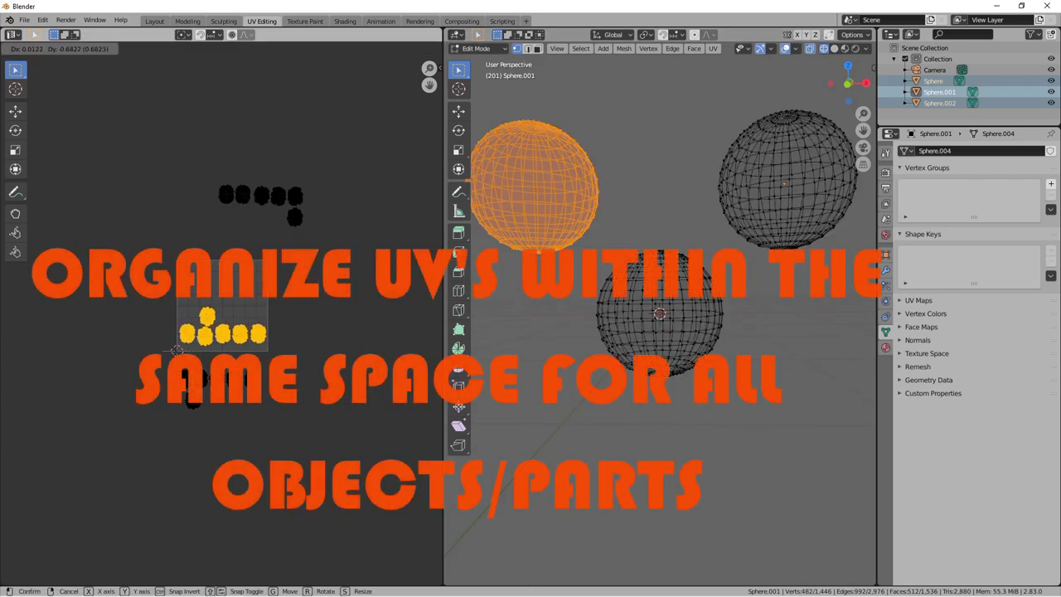
click(219, 365)
click(191, 386)
key(g)
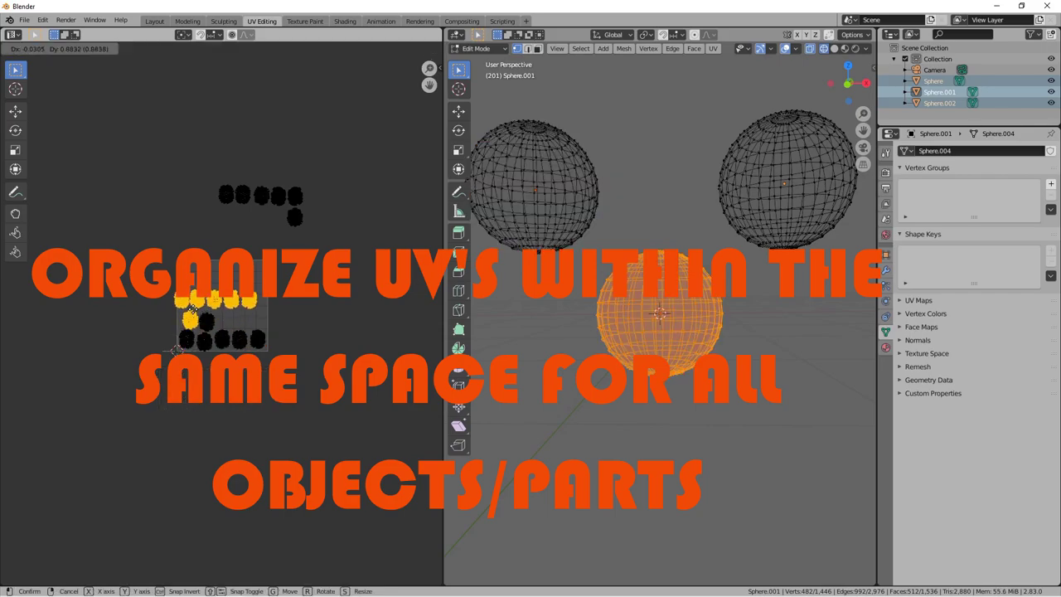
click(193, 308)
click(222, 272)
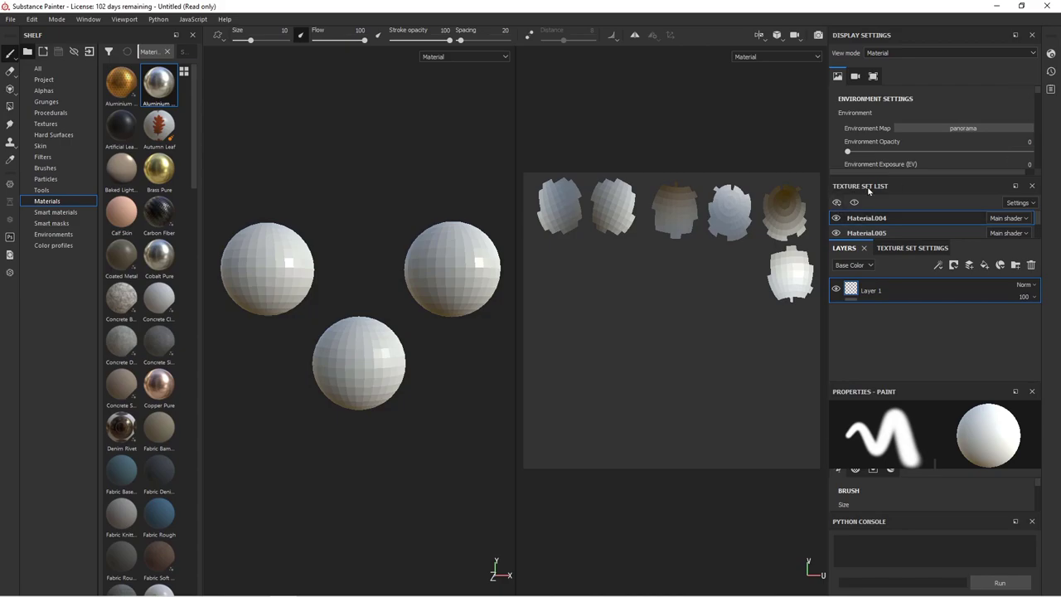
- Switch to Substance Painter and compare the UV layouts of the texture sets Material.004, Material.005 and Material.006
click(879, 234)
click(878, 222)
scroll(878, 222, down, 1)
click(875, 227)
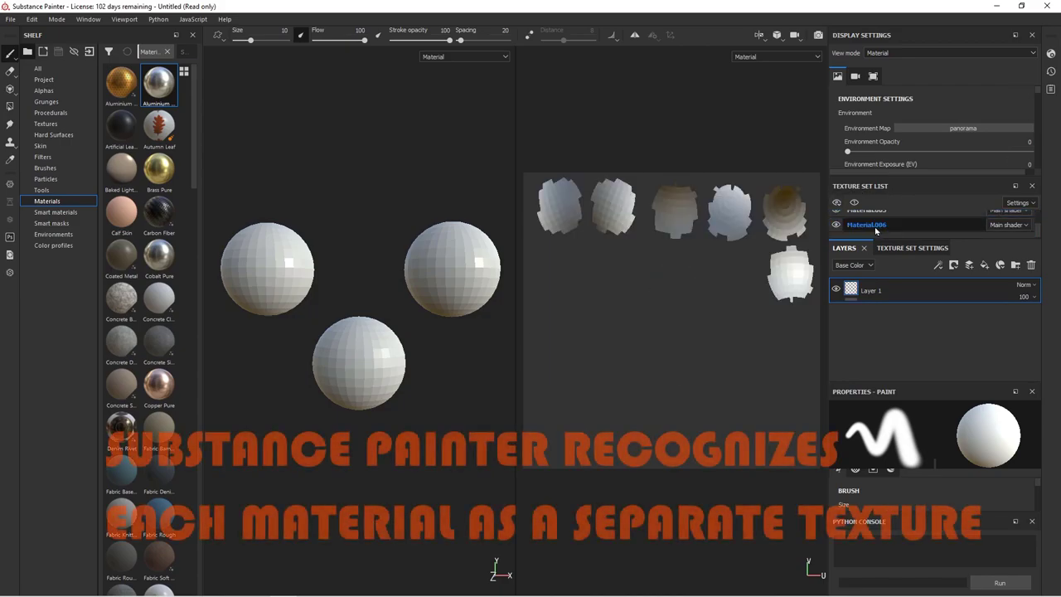
scroll(876, 222, up, 1)
click(875, 222)
click(875, 223)
click(875, 223)
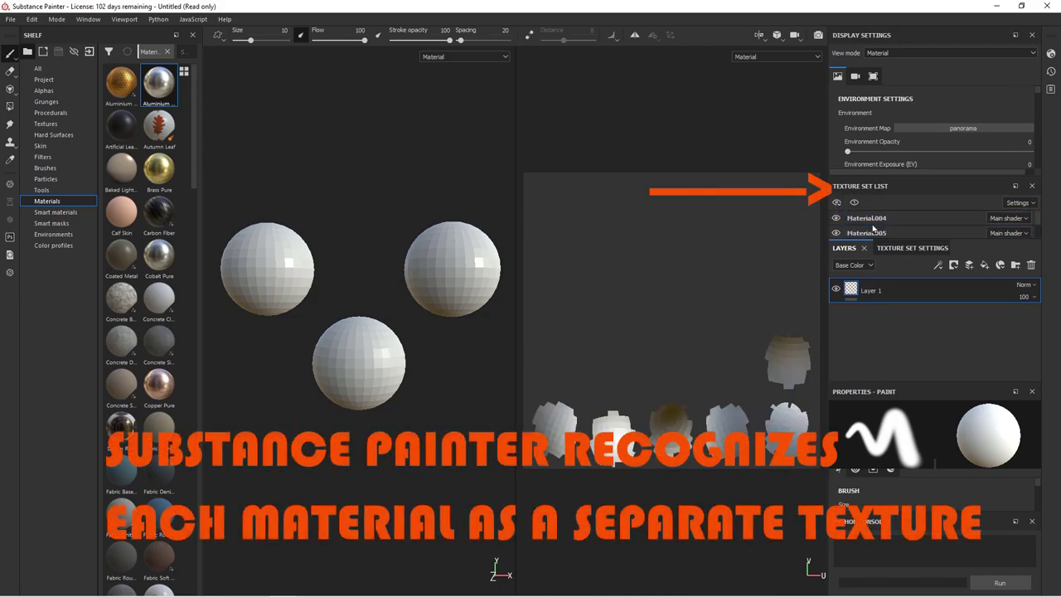
click(876, 226)
click(875, 227)
click(875, 228)
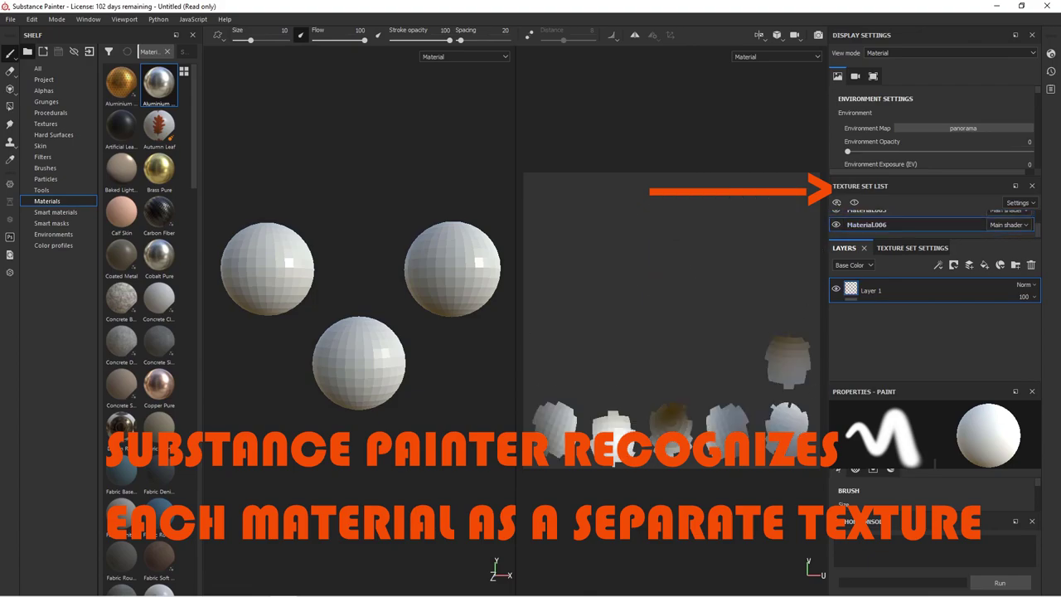
scroll(874, 226, up, 1)
click(872, 220)
click(871, 232)
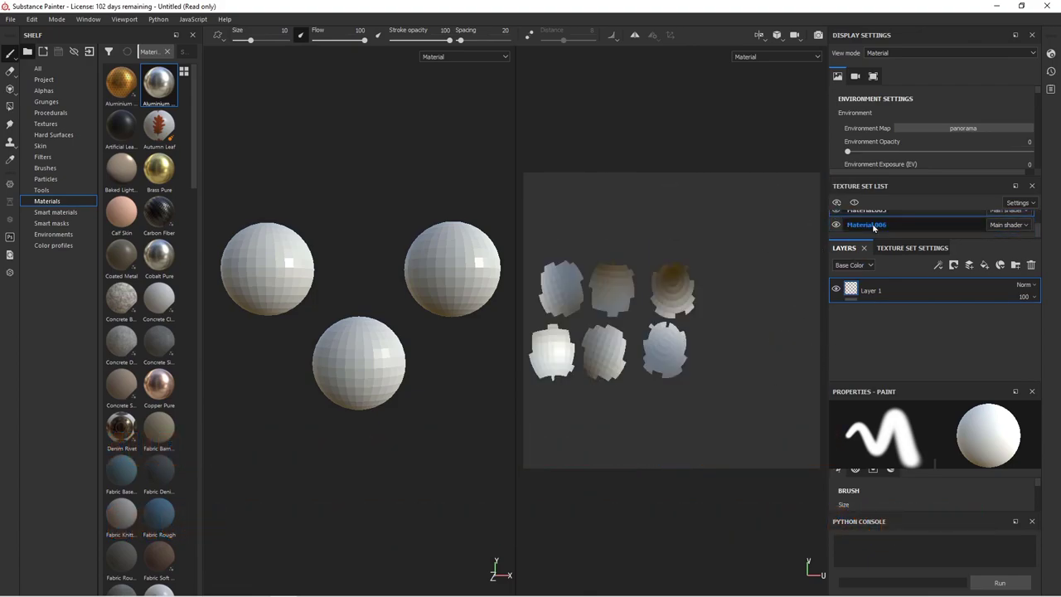
click(872, 232)
click(876, 218)
click(882, 221)
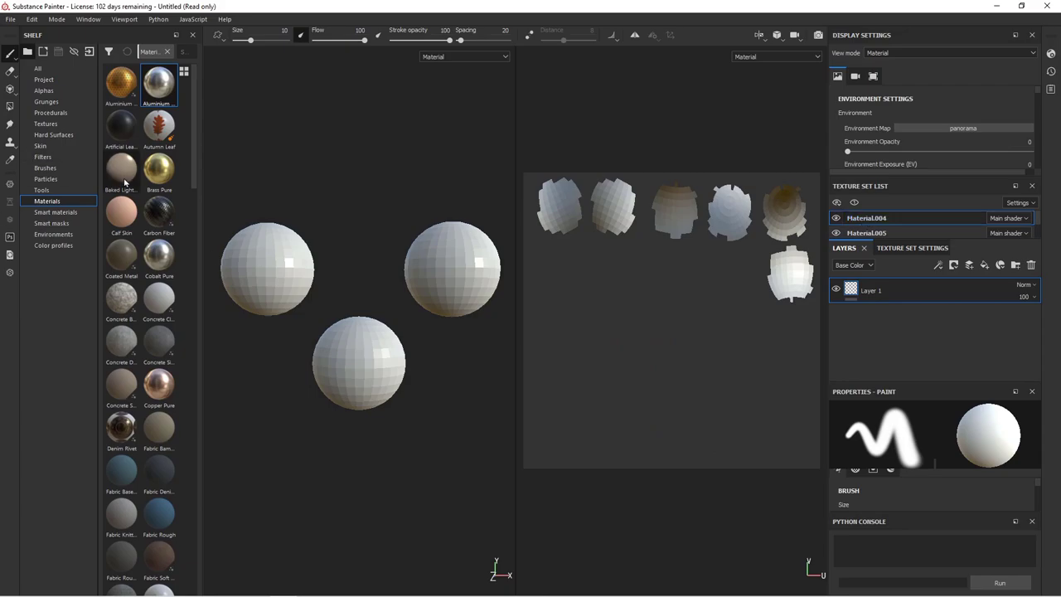
- Apply Brass Pure to the upper-left sphere, Carbon Fiber to the upper-right one, and Cobalt Pure topped by Concrete Bare to the lower one
drag(158, 170, 286, 305)
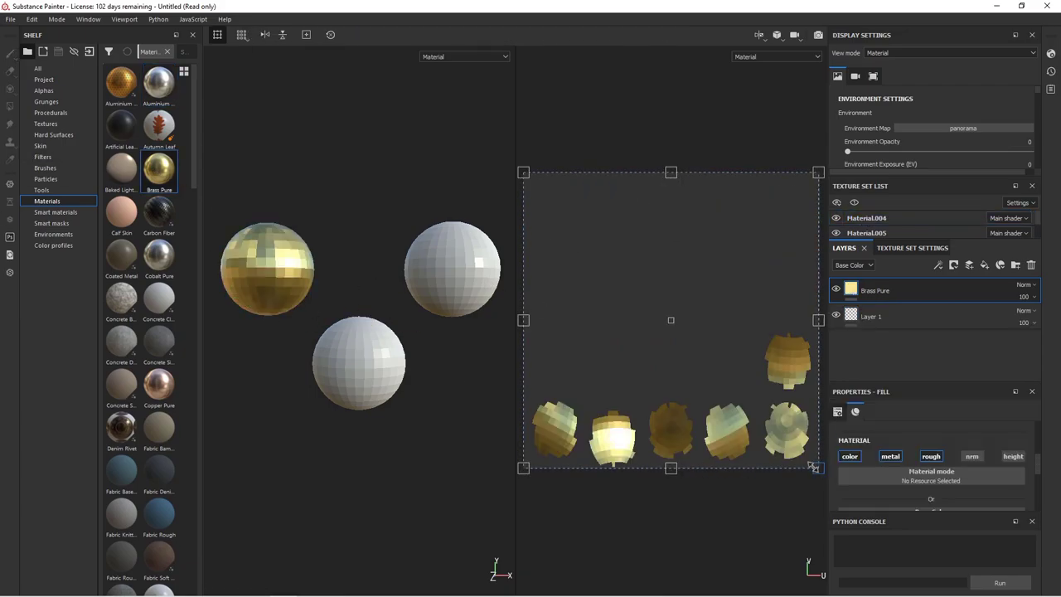
drag(159, 214, 454, 275)
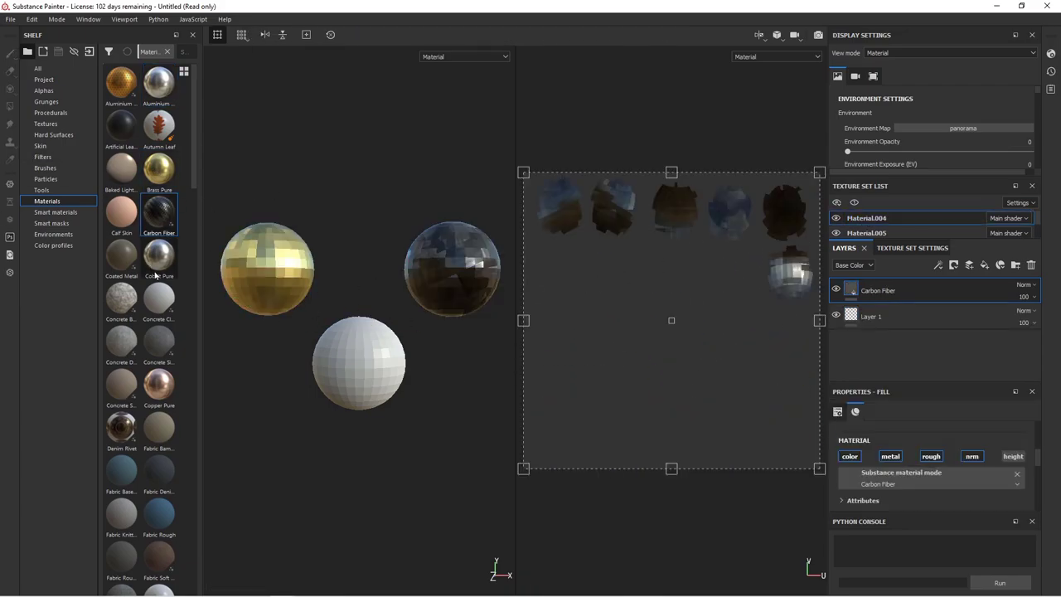
drag(156, 262, 346, 363)
drag(121, 299, 373, 385)
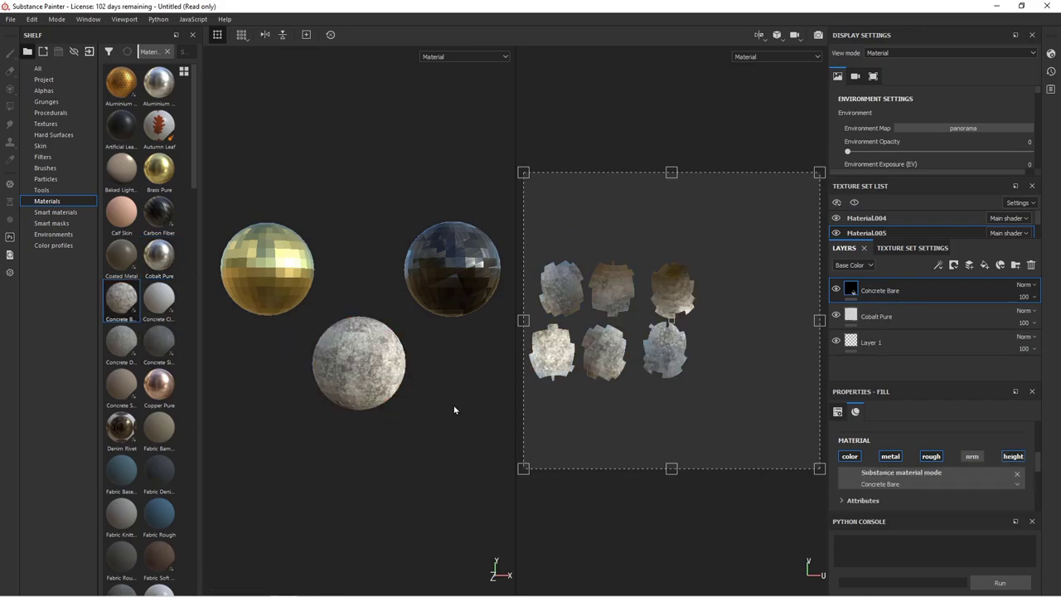
- Shrink the Concrete Bare fill's UV projection to a small tile so the texture repeats densely on the lower sphere
alt+drag(389, 282, 427, 292)
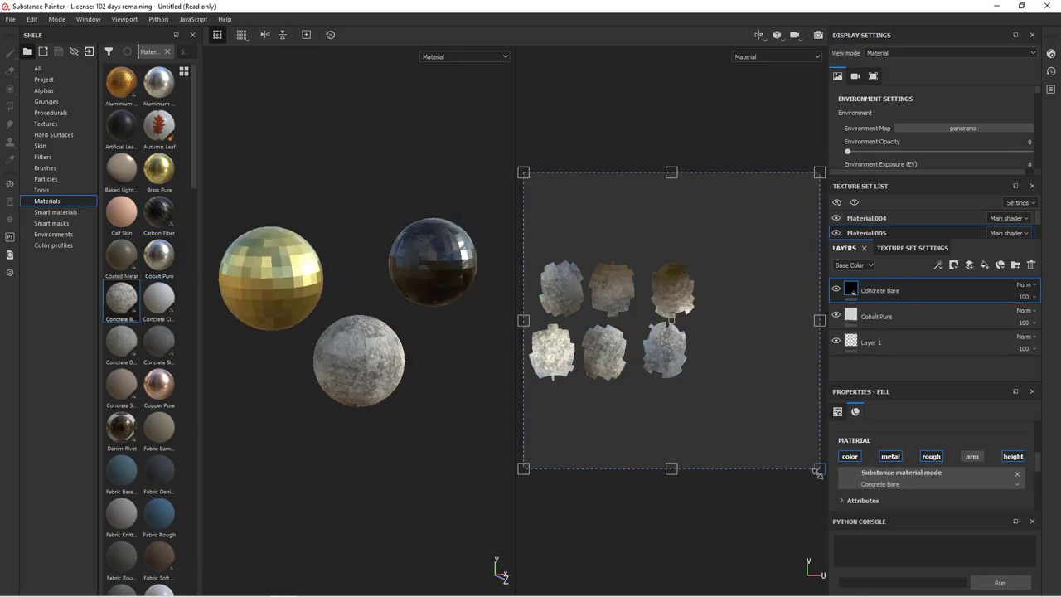
drag(819, 469, 545, 194)
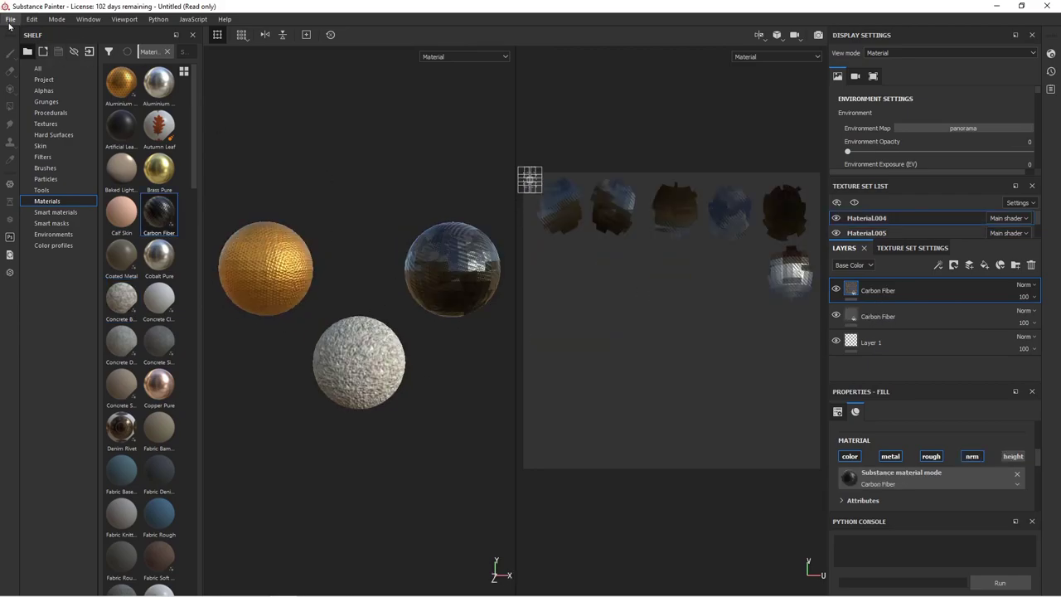
- Add a gray $project_$textureSet_Height output to the Blender_1 texture export template and assign the Height map to its gray channel
click(10, 19)
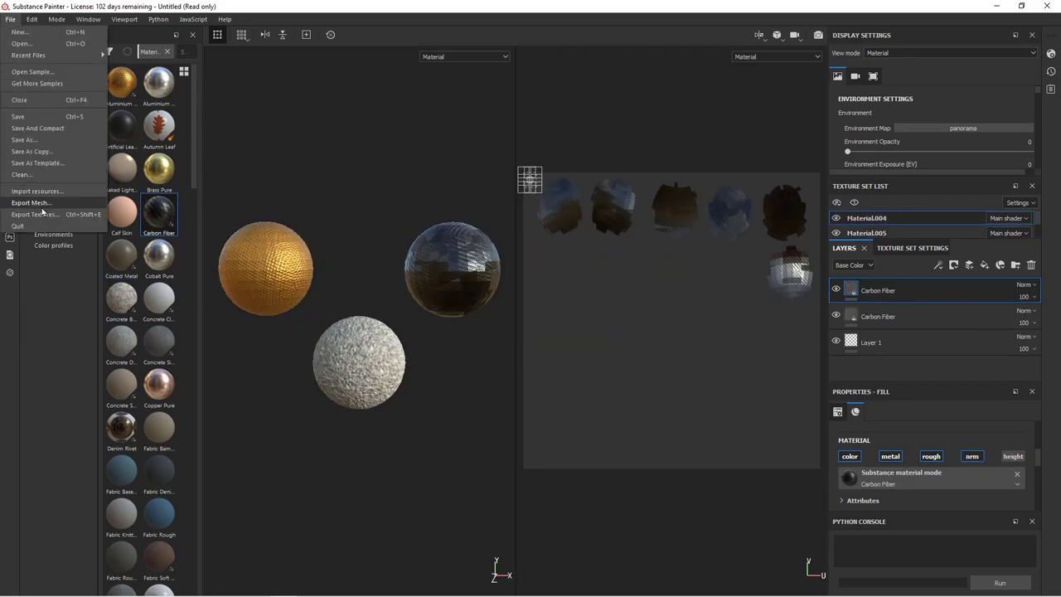
click(38, 206)
click(206, 112)
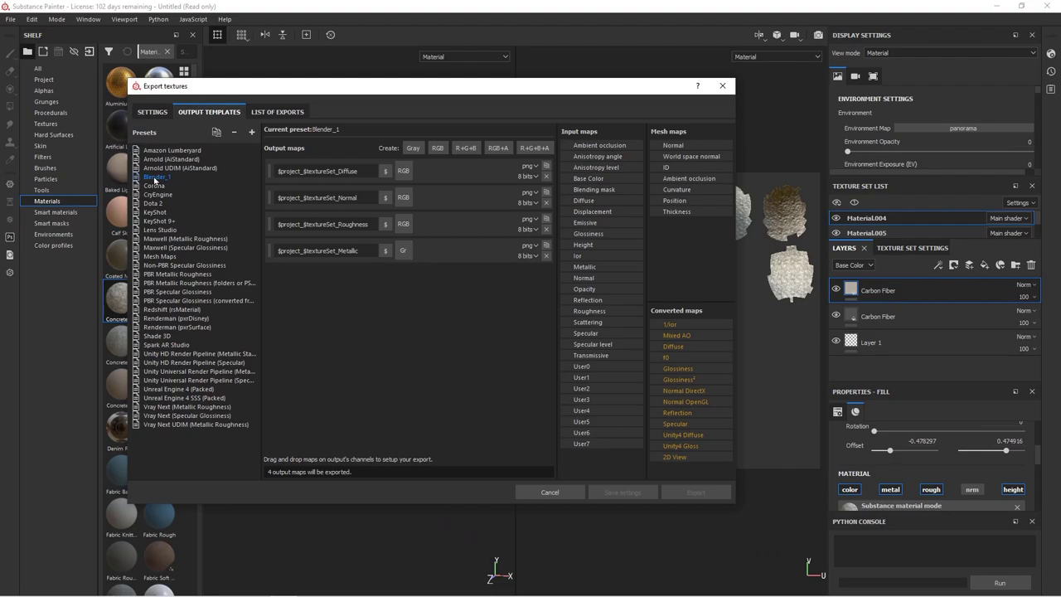
click(414, 148)
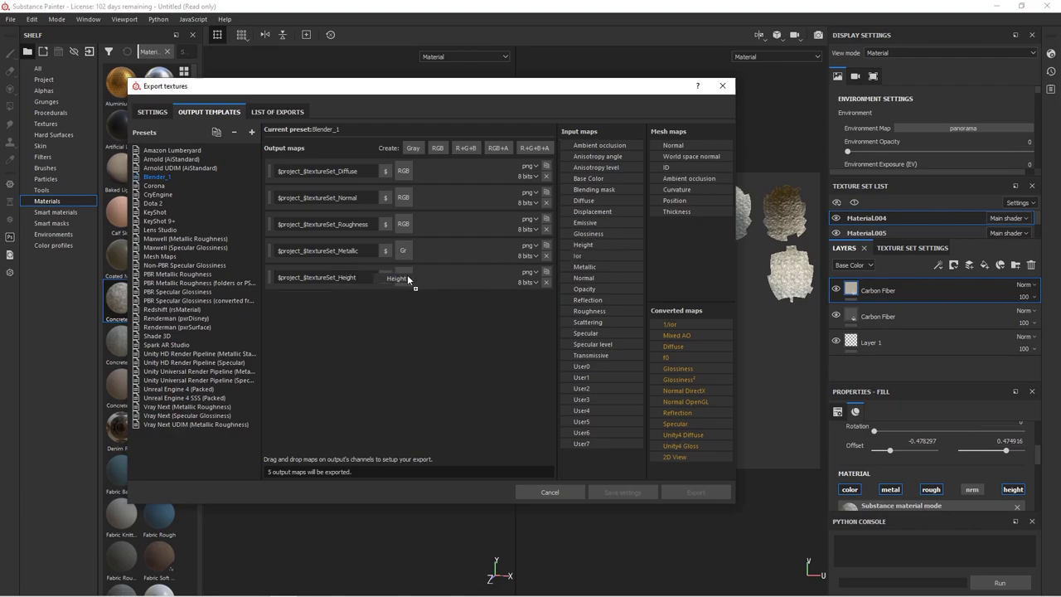
drag(408, 279, 404, 280)
click(426, 283)
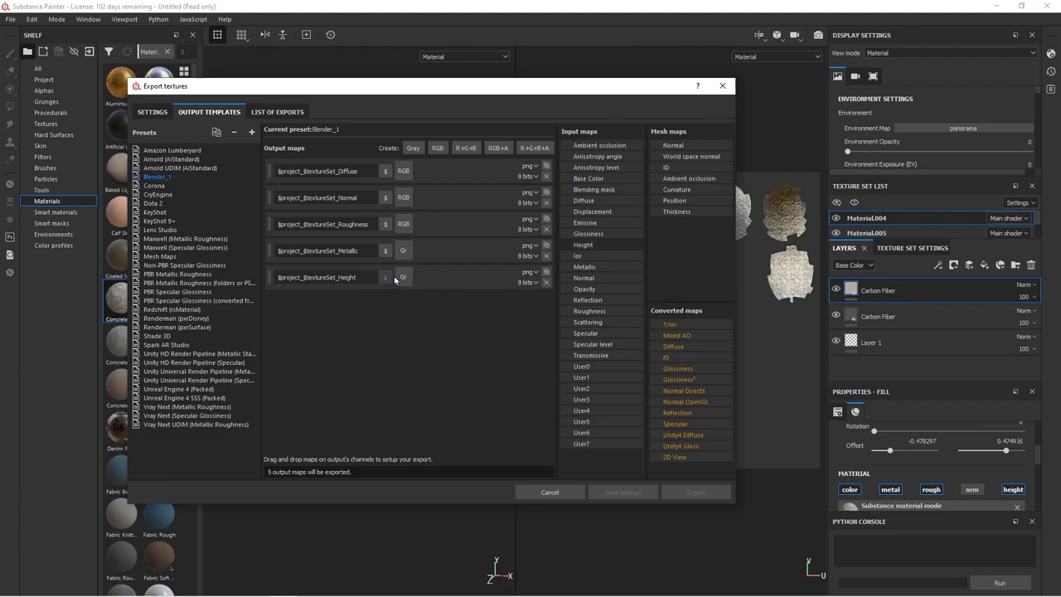
click(154, 111)
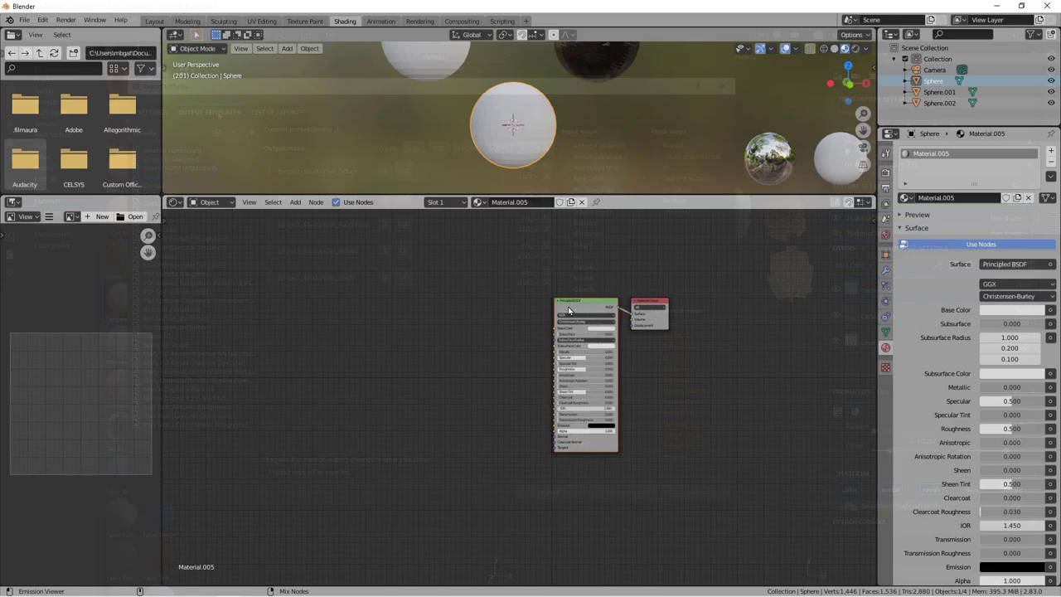
- In Blender, run the Principled Texture Setup on the lower sphere's Principled BSDF with all Material.005 PNG maps, Base_Color through Roughness
key(ctrl+shift+t)
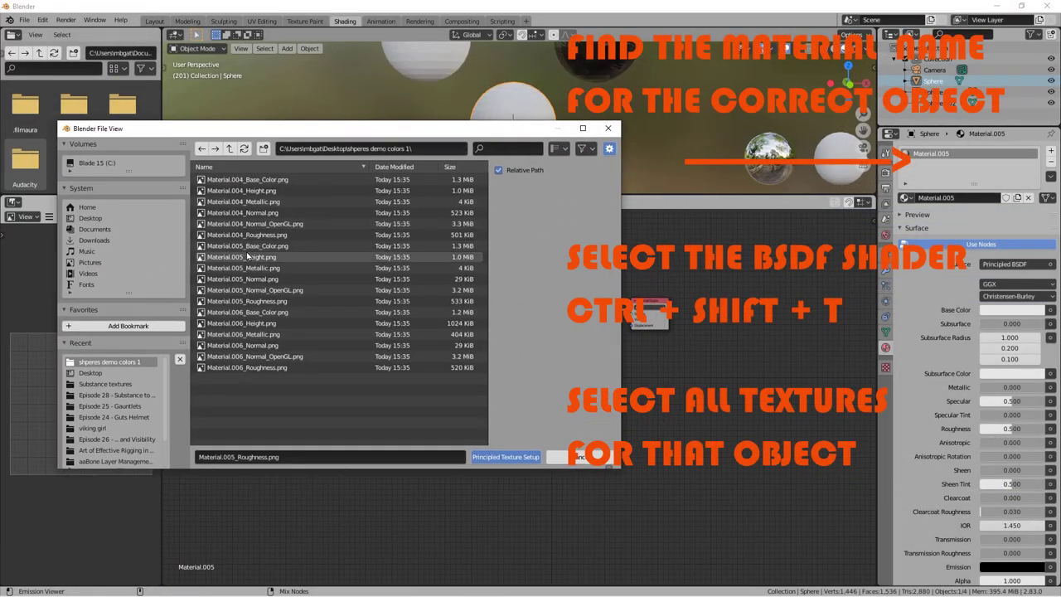
click(249, 246)
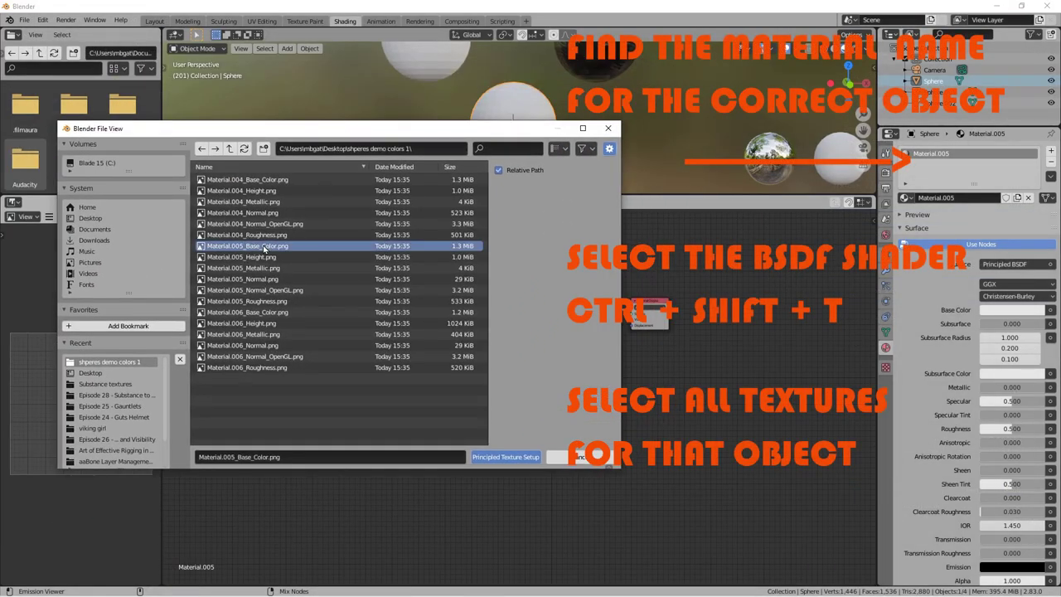
shift+click(256, 303)
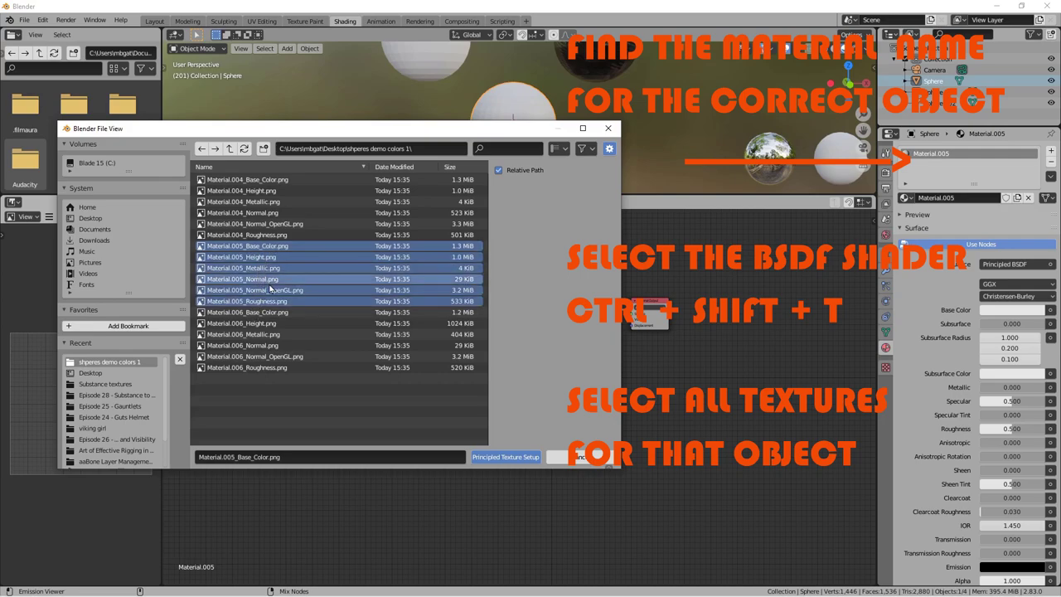
click(504, 456)
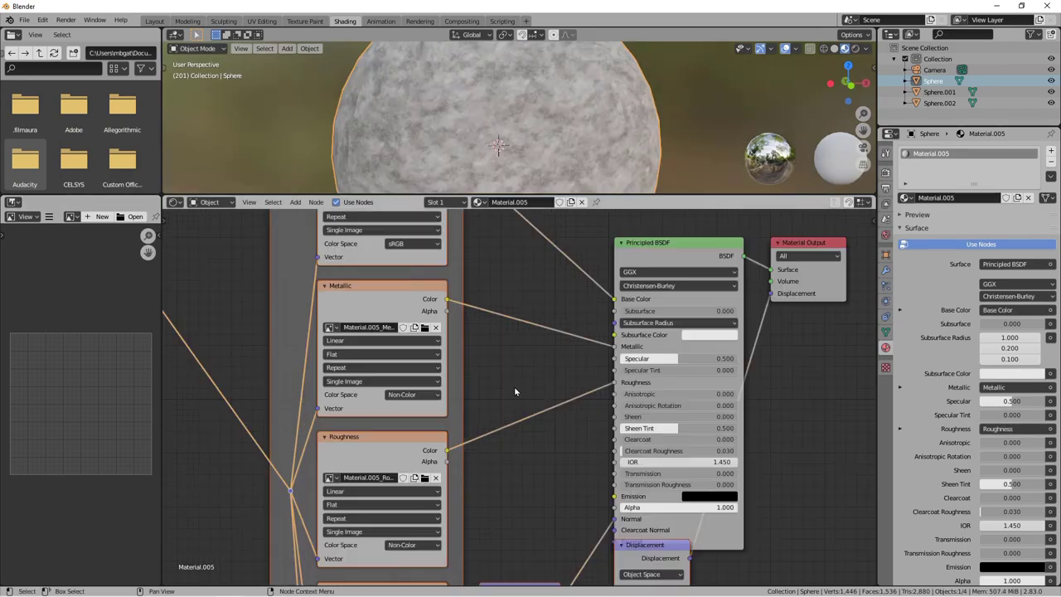
- Inspect the Material.005 texture nodes and the color space options of the Normal texture
middle_drag(514, 386, 500, 261)
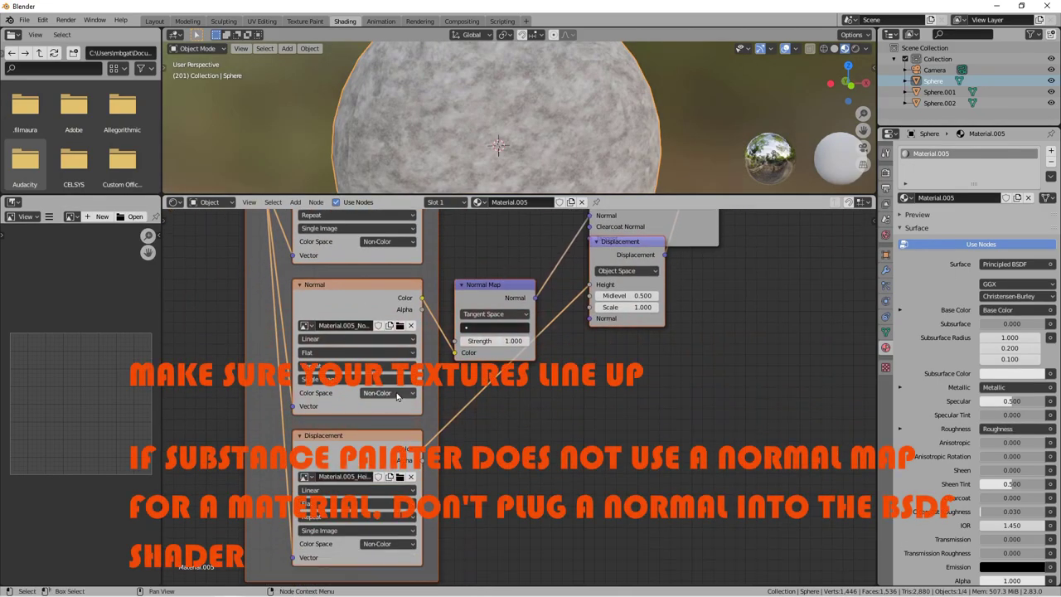
click(397, 396)
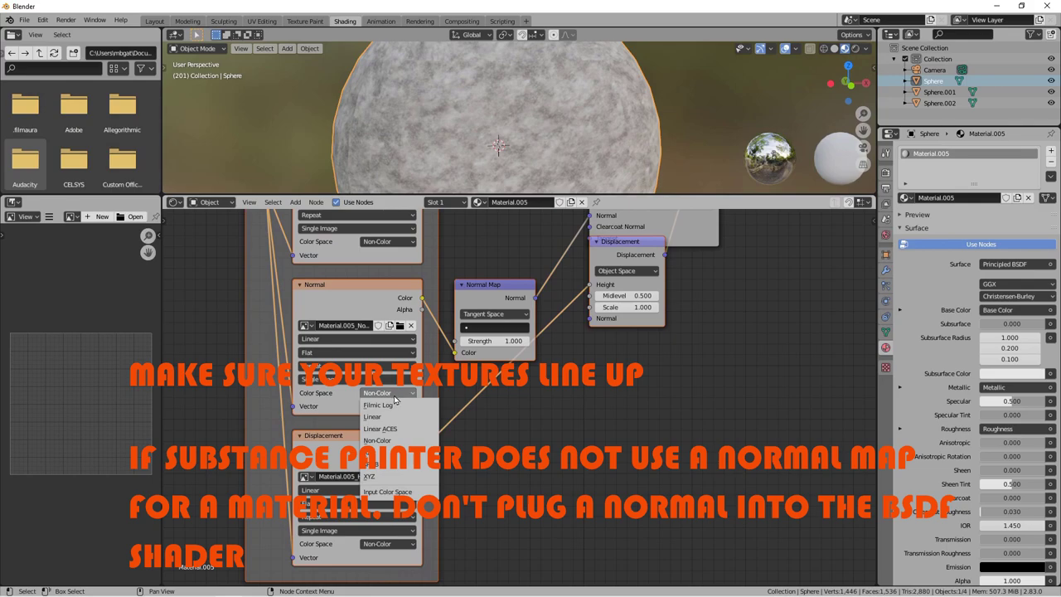
click(377, 392)
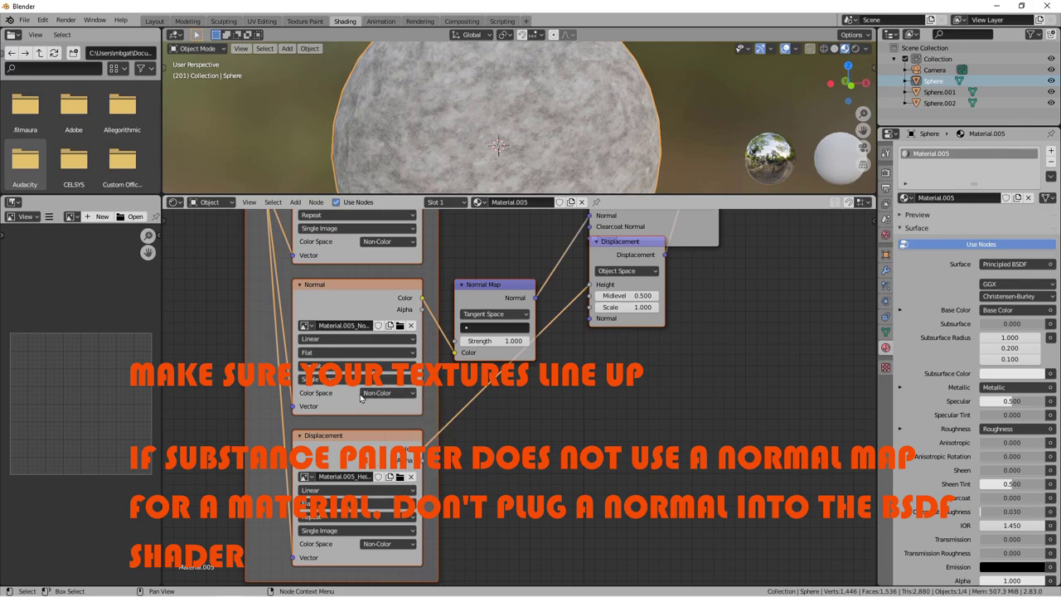
click(380, 394)
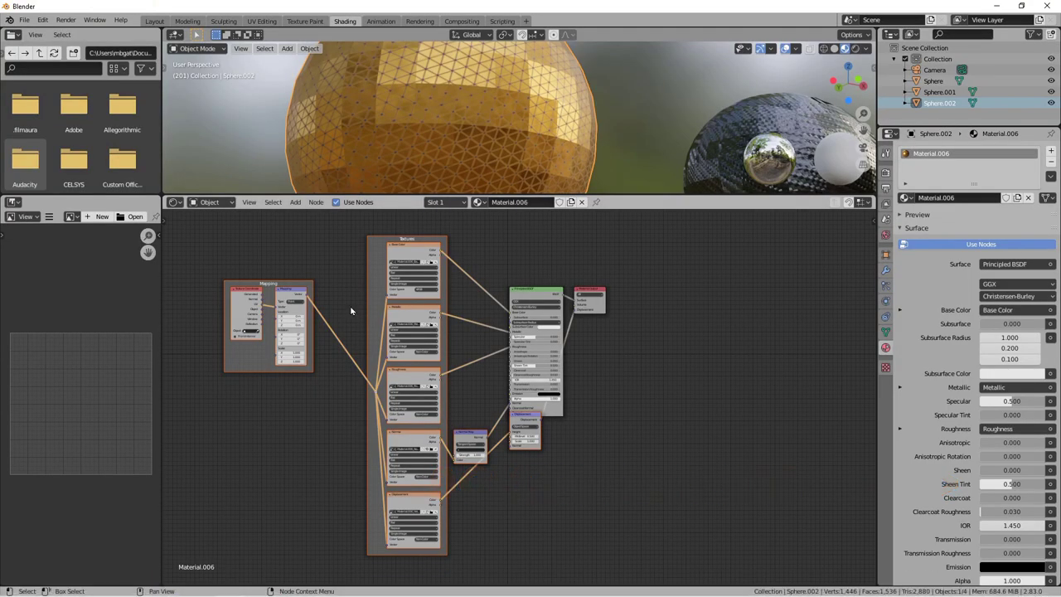
- Delete the Normal Map node from the gold sphere's Material.006 node tree and inspect the sphere's surface
scroll(442, 477, up, 5)
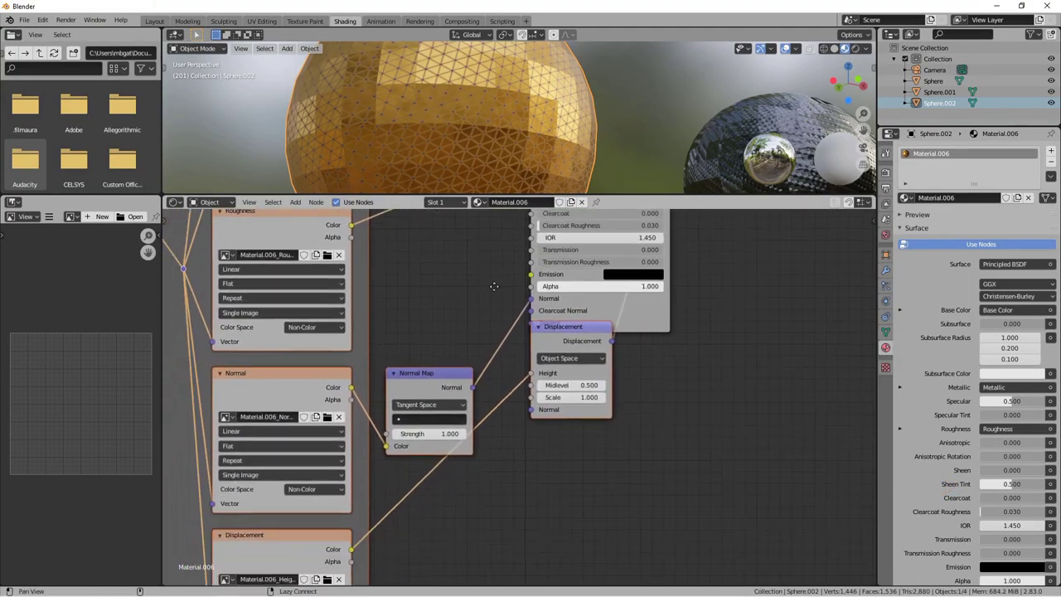
key(x)
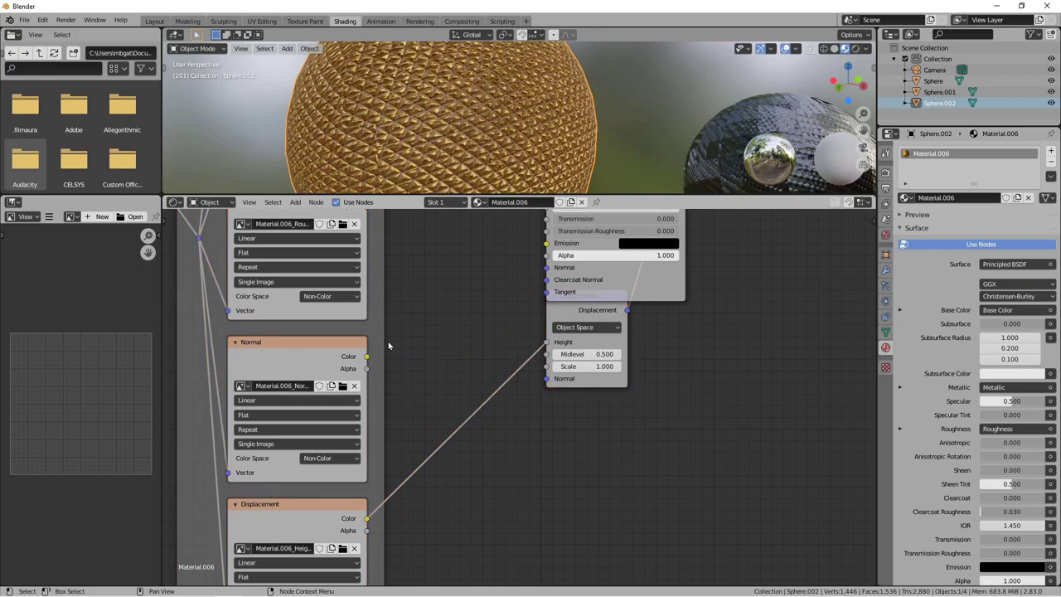
middle_drag(604, 142, 524, 135)
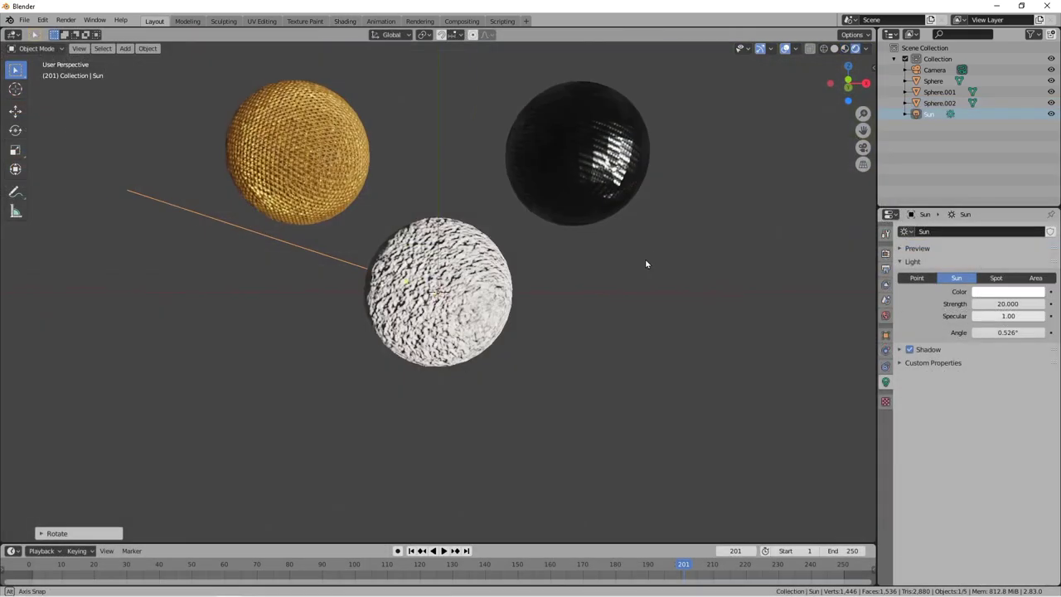
mouse_move(644, 259)
middle_down()
mouse_move(539, 245)
mouse_move(497, 273)
mouse_move(509, 374)
mouse_move(798, 267)
mouse_move(137, 287)
mouse_move(118, 223)
mouse_move(395, 289)
middle_up()
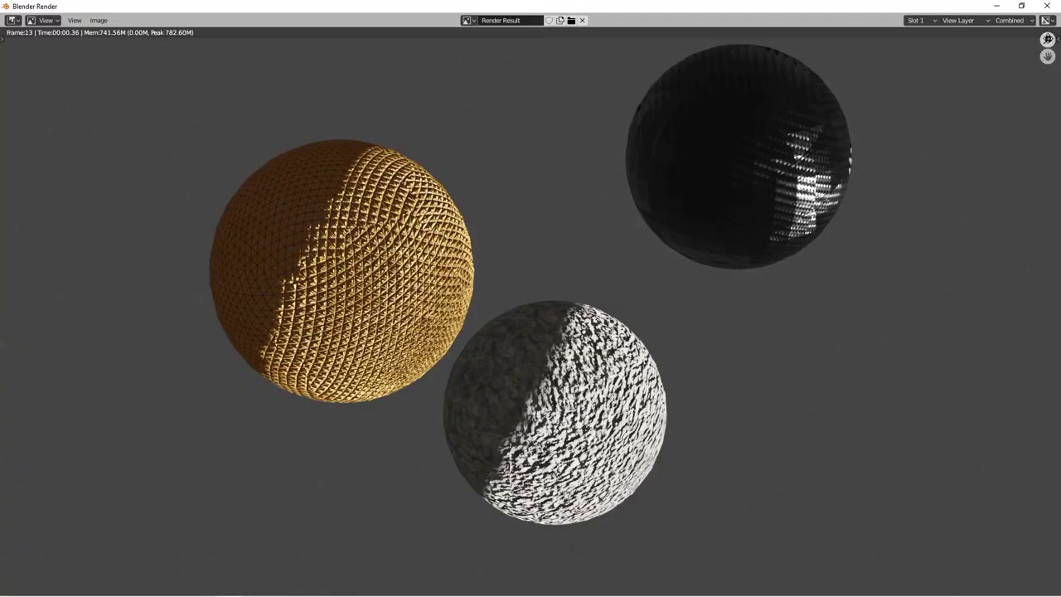
- Close the render result and view the three textured spheres and the sun light from other angles and farther away
click(1046, 6)
alt+drag(697, 283, 650, 250)
key(KP_0)
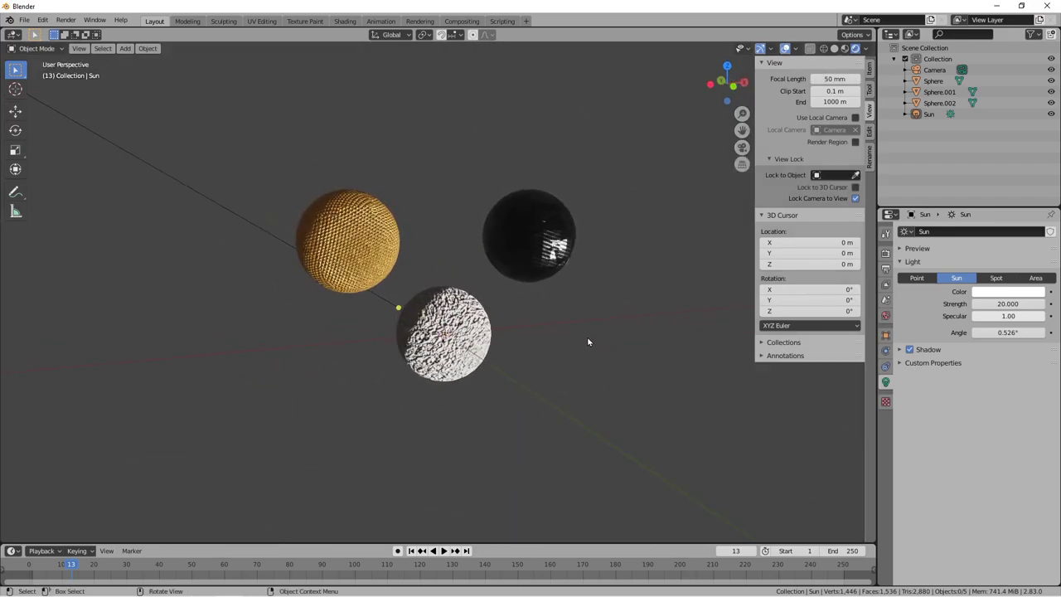
middle_drag(586, 339, 77, 287)
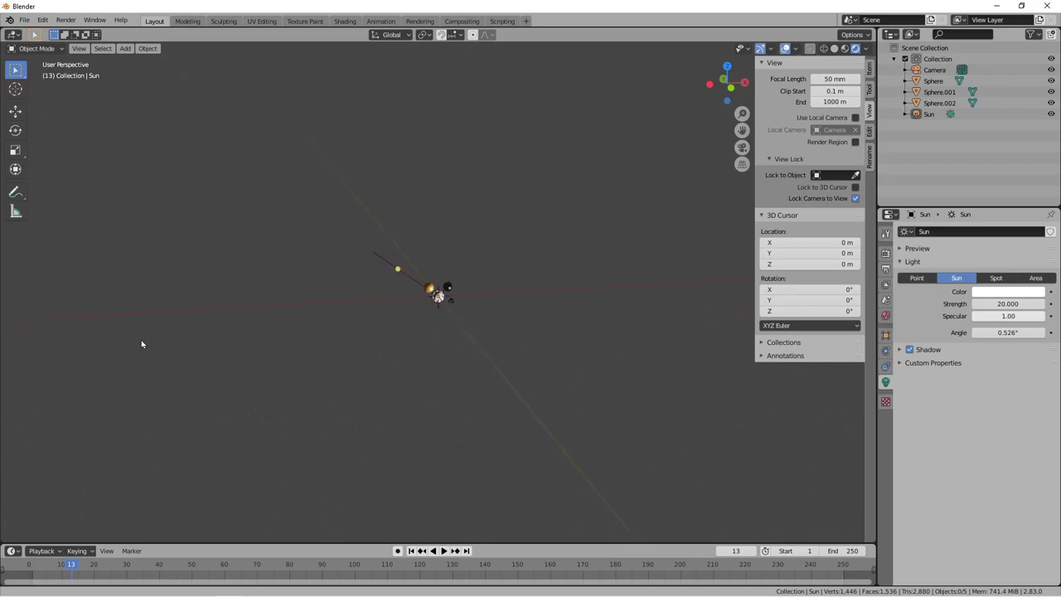